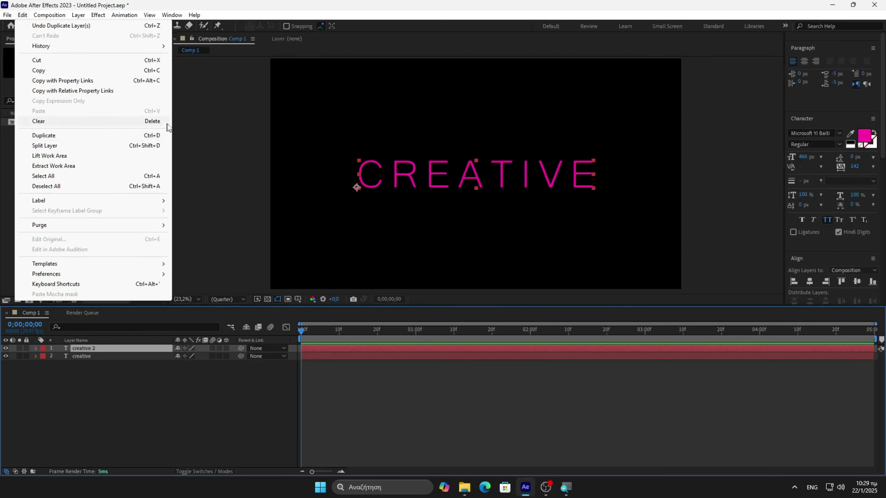
Find the CC Composite effect by searching for "cc comp" and apply it to the creative 2 layer
click(208, 130)
click(125, 348)
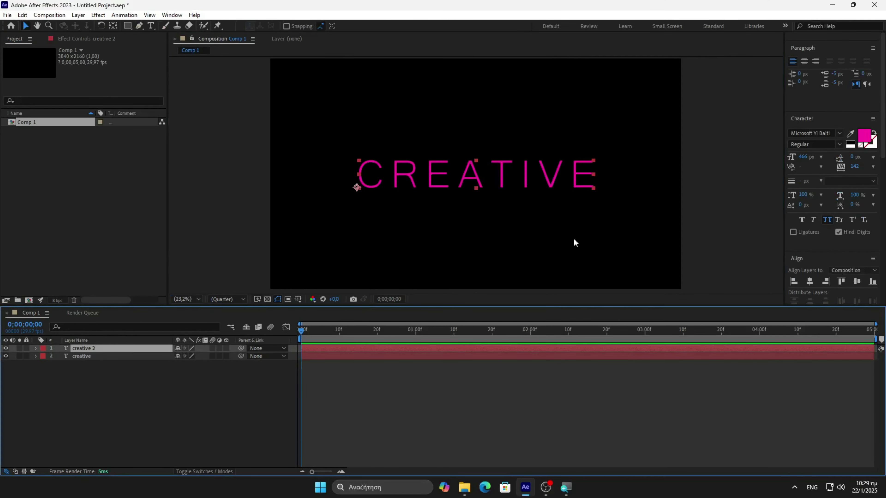
scroll(834, 121, up, 10)
click(837, 114)
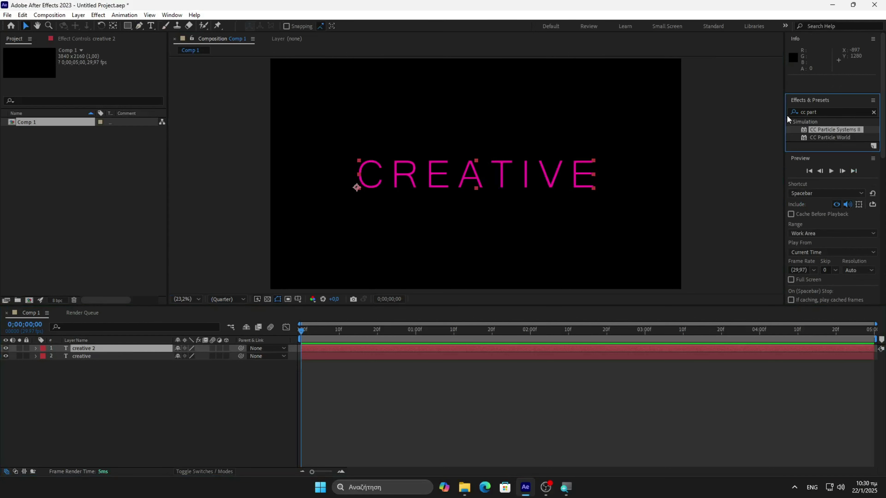
drag(822, 109, 800, 116)
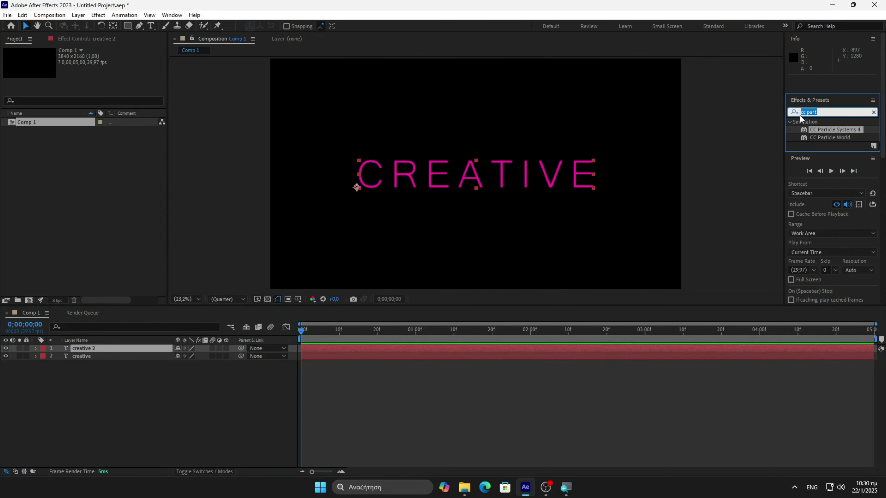
key(BackSpace)
text(cc com)
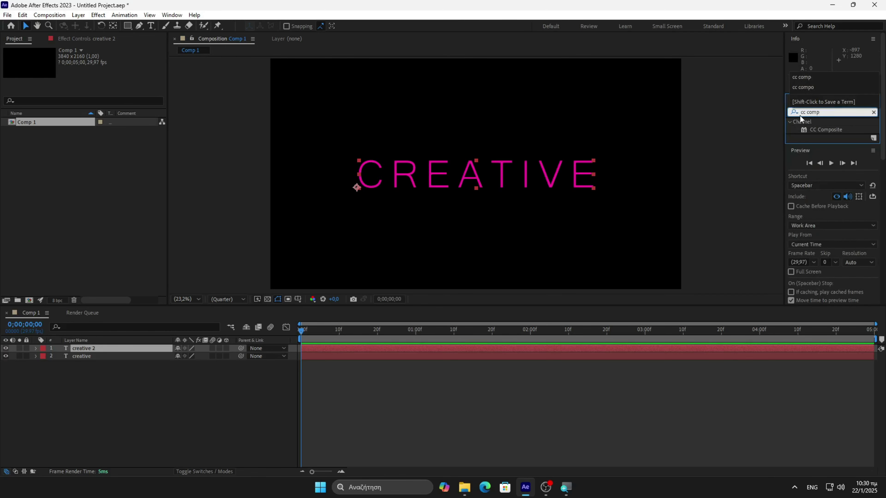
click(841, 130)
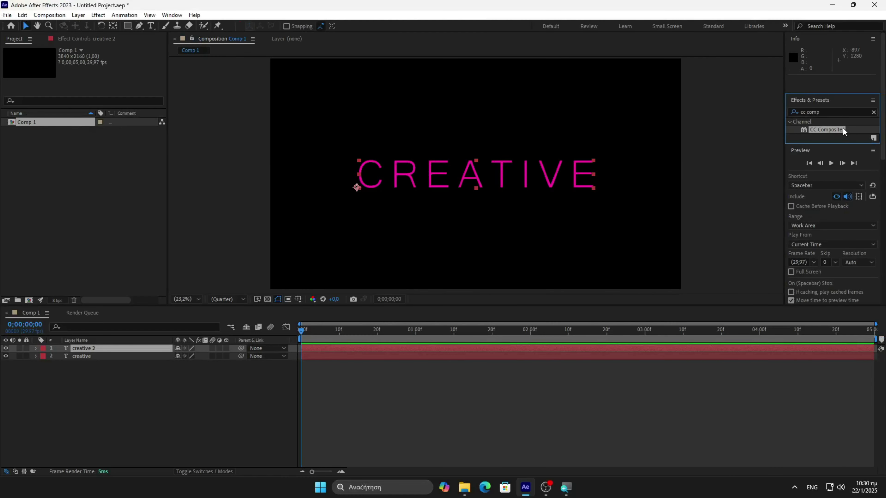
drag(843, 130, 122, 348)
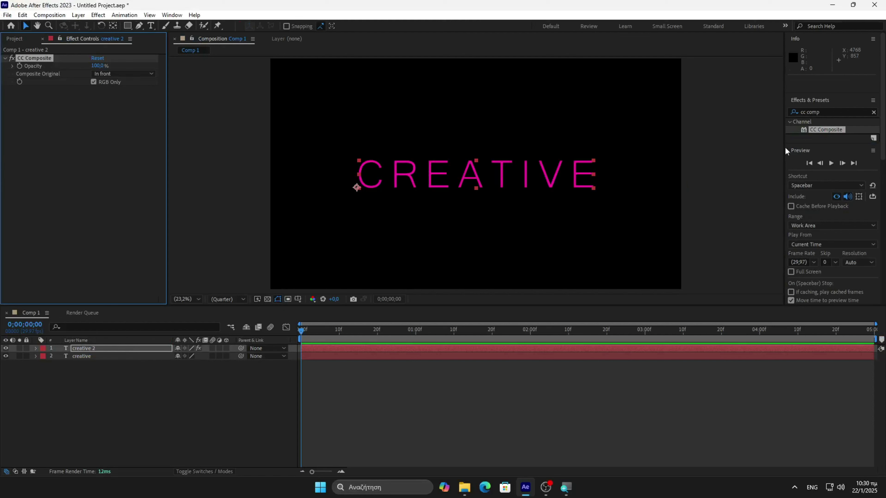
Find CC Particle Systems II by searching for "cc part" and apply it to the creative 2 layer
drag(825, 109, 787, 119)
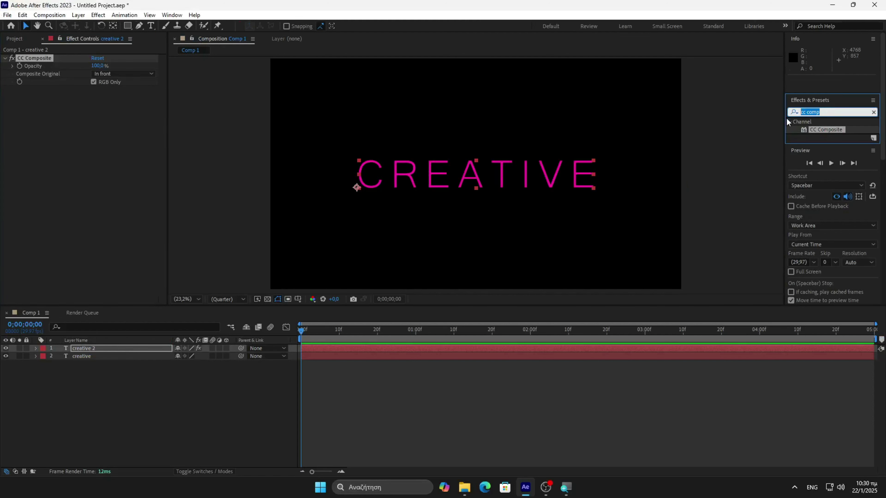
key(BackSpace)
text(cc part)
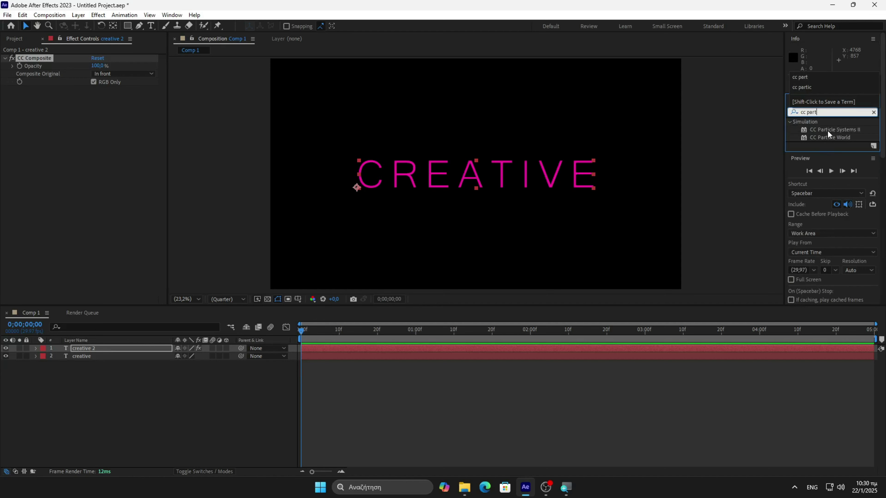
click(833, 129)
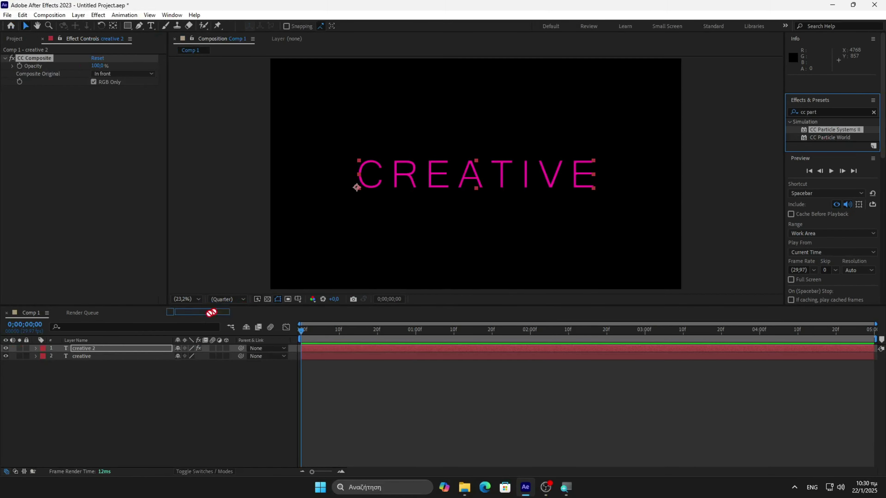
drag(211, 312, 133, 348)
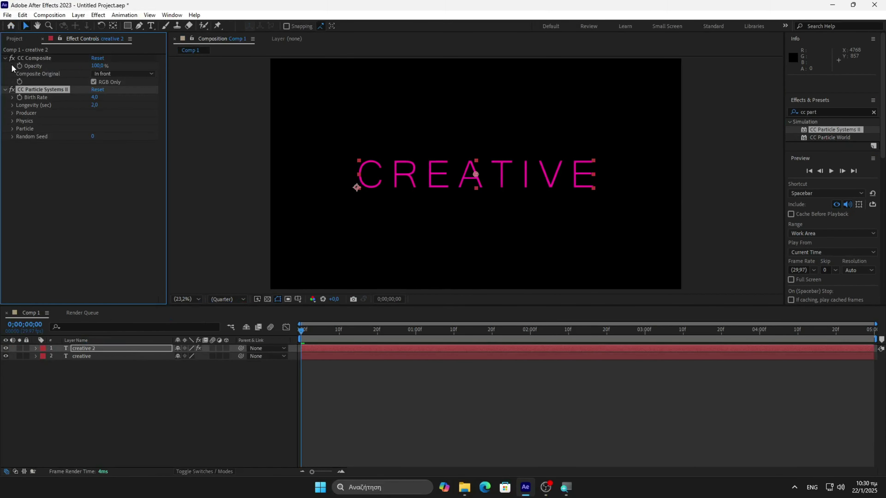
Enable Source Alpha Inheritance for the CC Particle Systems II particles and set their Max Opacity to 66%
click(5, 59)
click(12, 90)
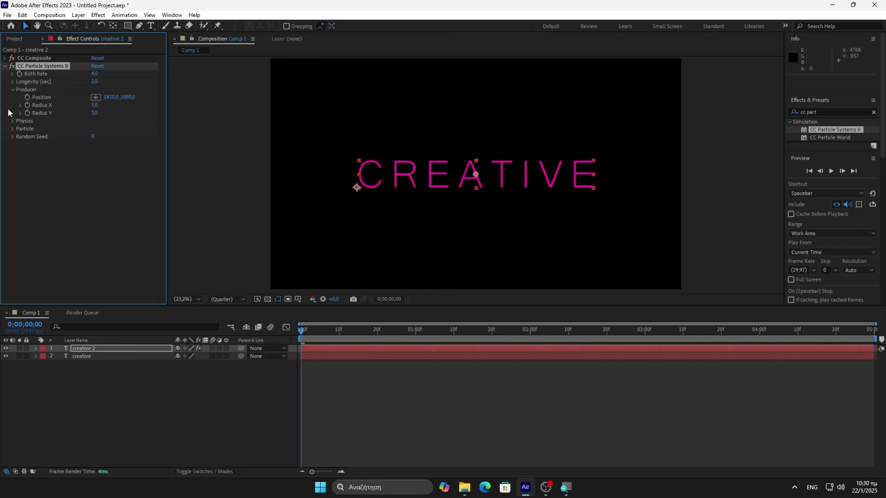
click(13, 121)
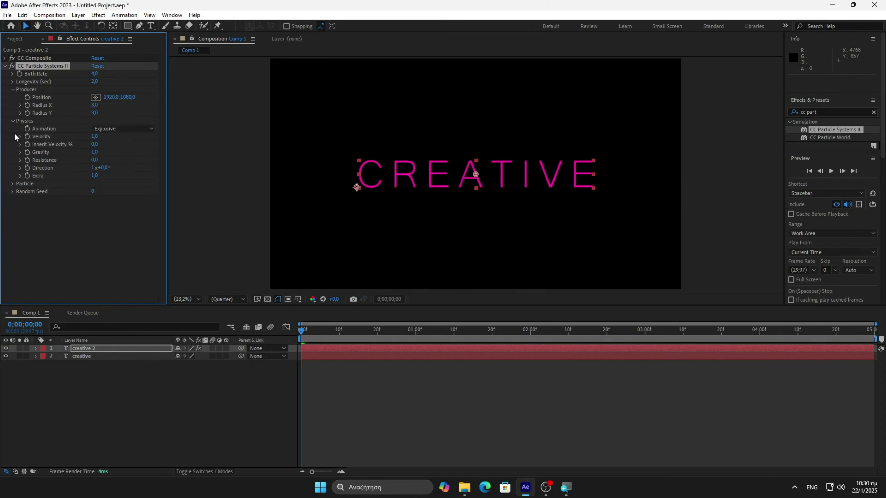
click(14, 185)
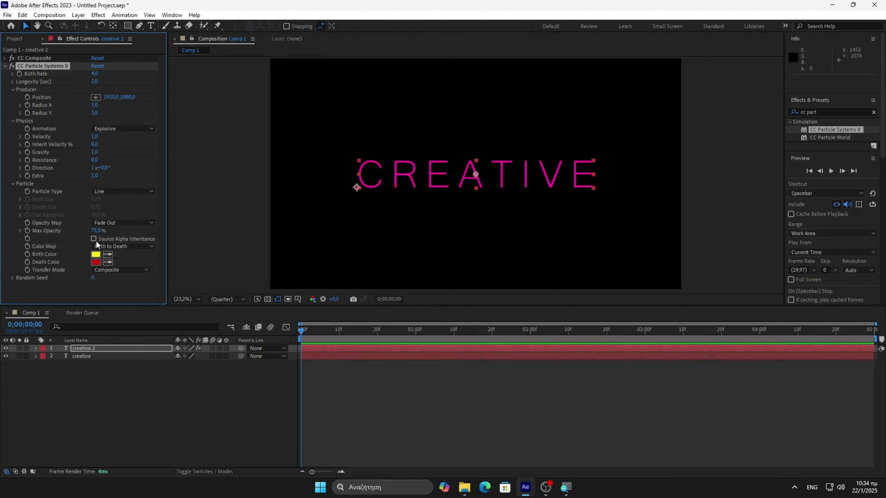
click(94, 239)
click(96, 231)
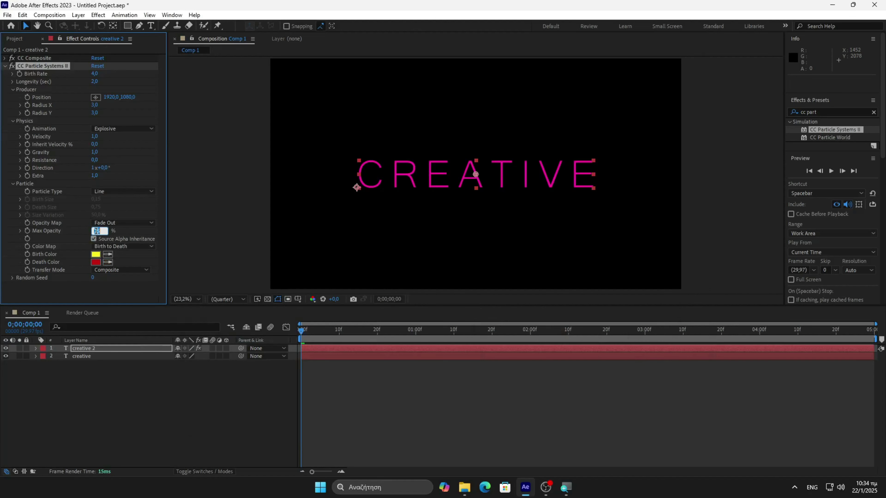
text(66)
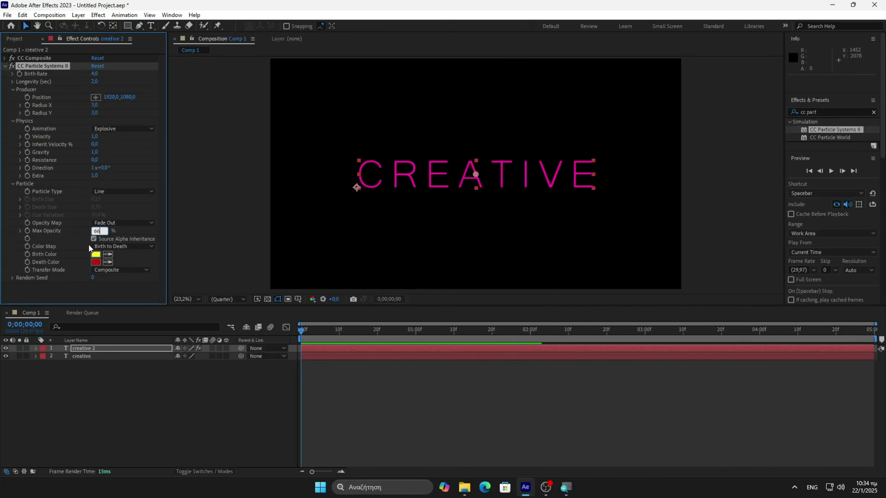
Go to 0;00;00;16 and set the particle system's Birth Rate to 50 and Longevity to 4,4 seconds
click(313, 331)
drag(312, 331, 360, 333)
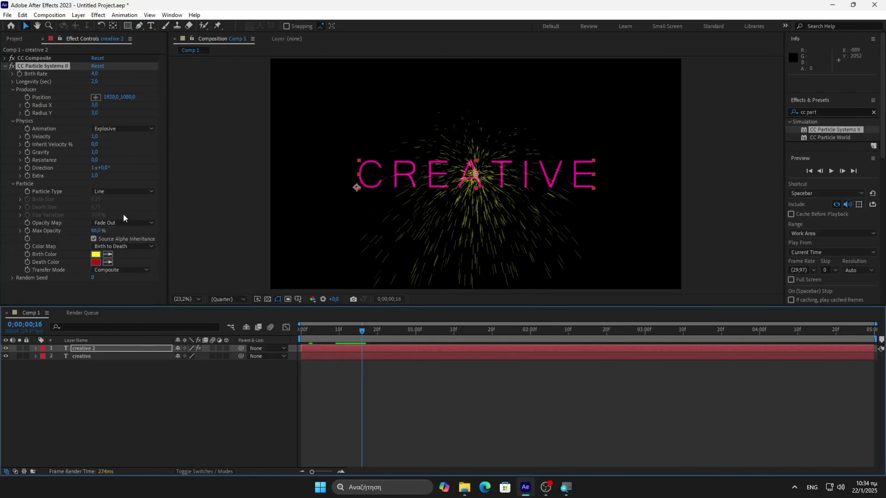
click(97, 73)
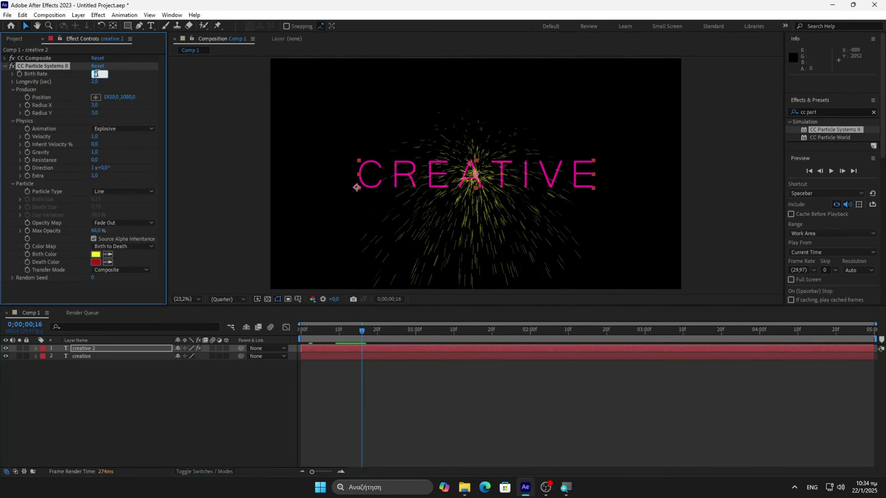
text(50)
click(95, 82)
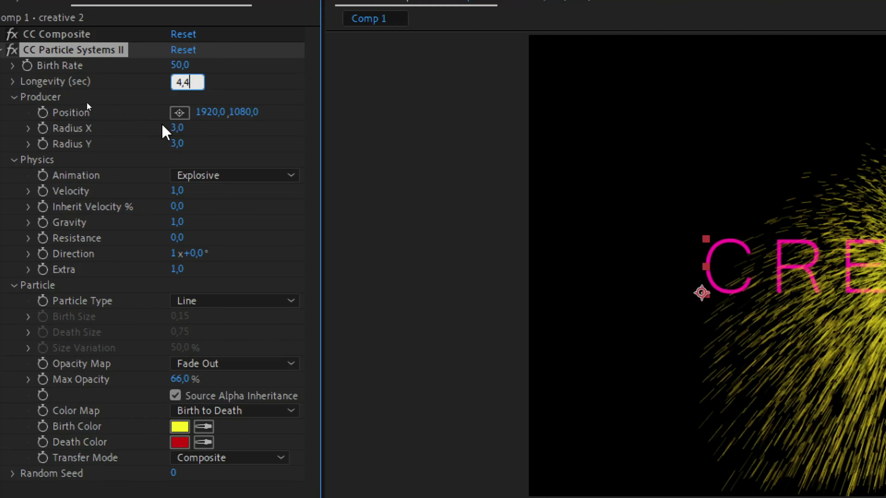
Set the particle producer's Radius Y to 15
click(178, 128)
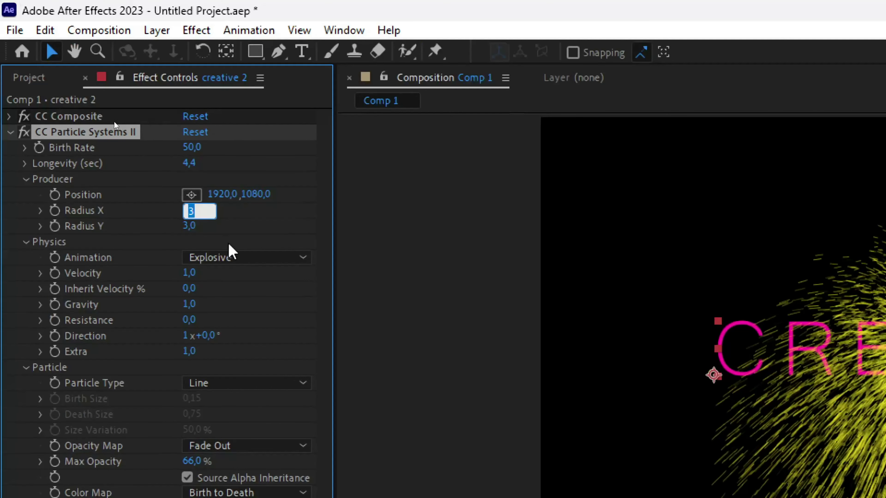
click(187, 226)
text(12)
key(BackSpace)
text(5)
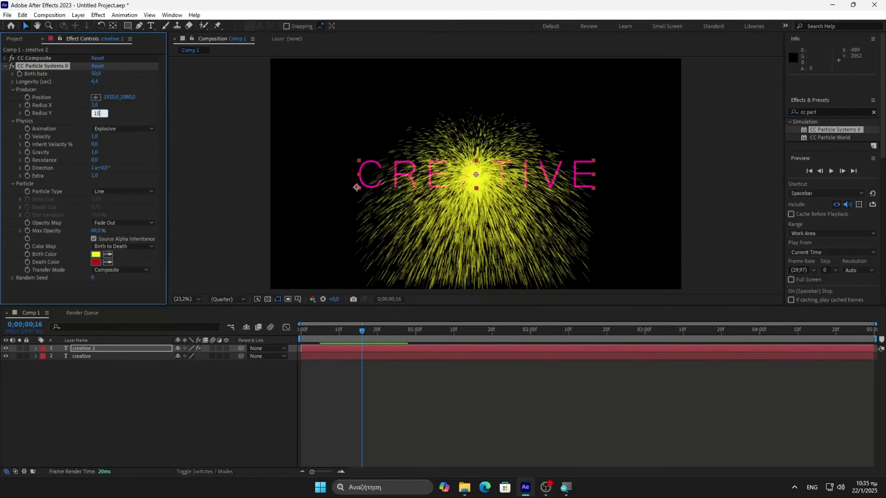
click(352, 328)
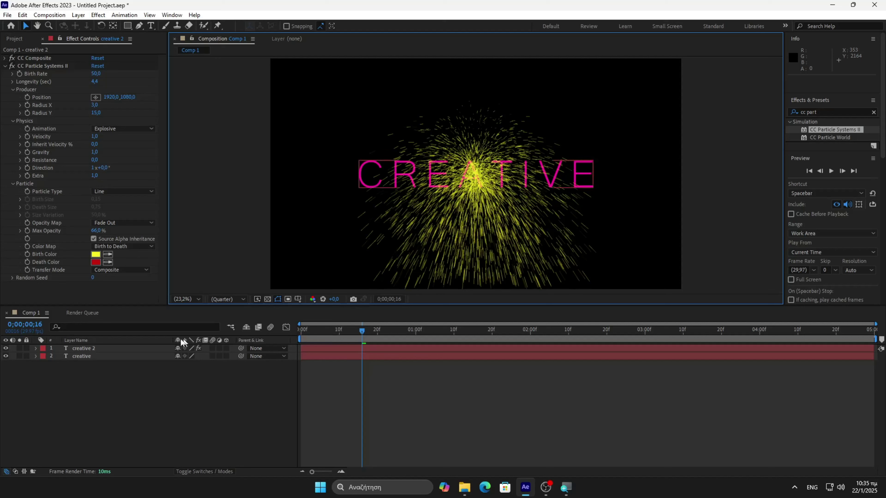
Start keyframing the producer Position on creative 2 at 0;00;00;16 with an X value of 0
click(155, 349)
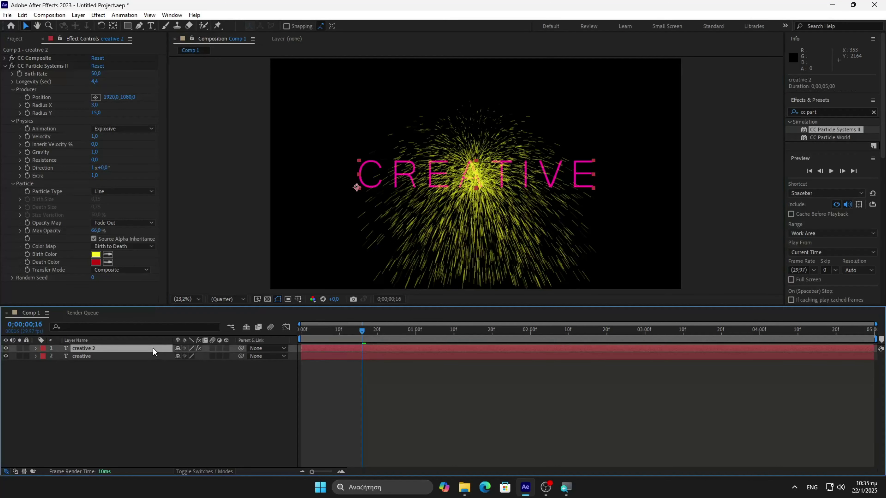
click(28, 98)
click(107, 98)
text(0)
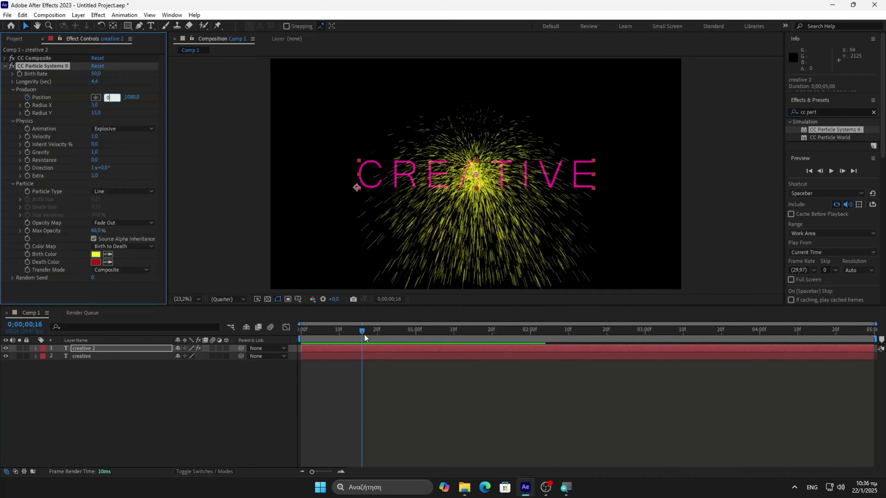
Add a second producer Position keyframe at 0;00;02;21 with an X value of 3840
drag(363, 330, 613, 341)
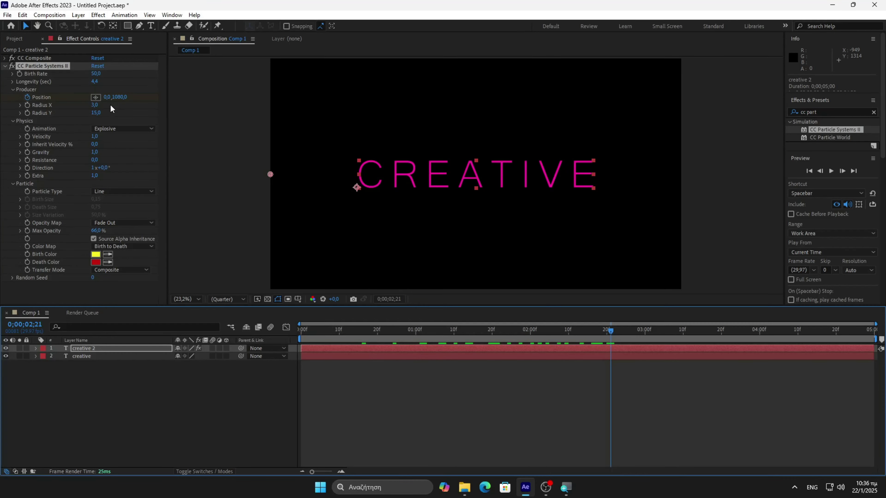
click(107, 97)
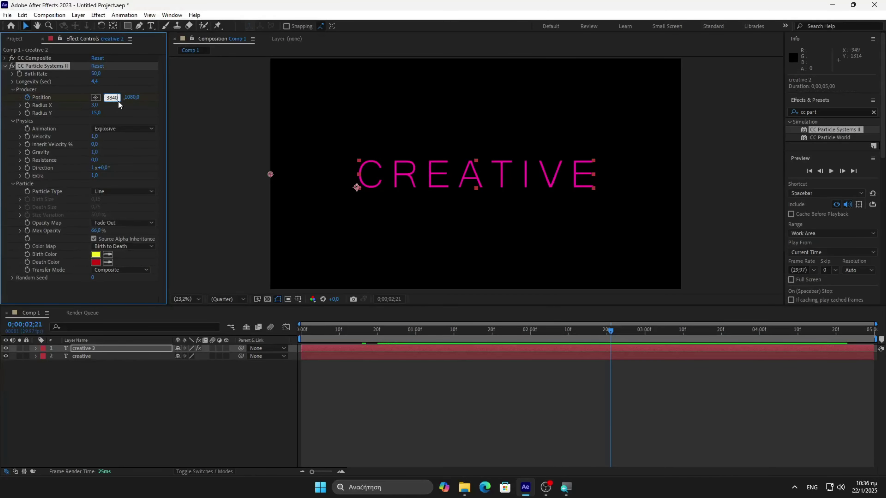
click(199, 132)
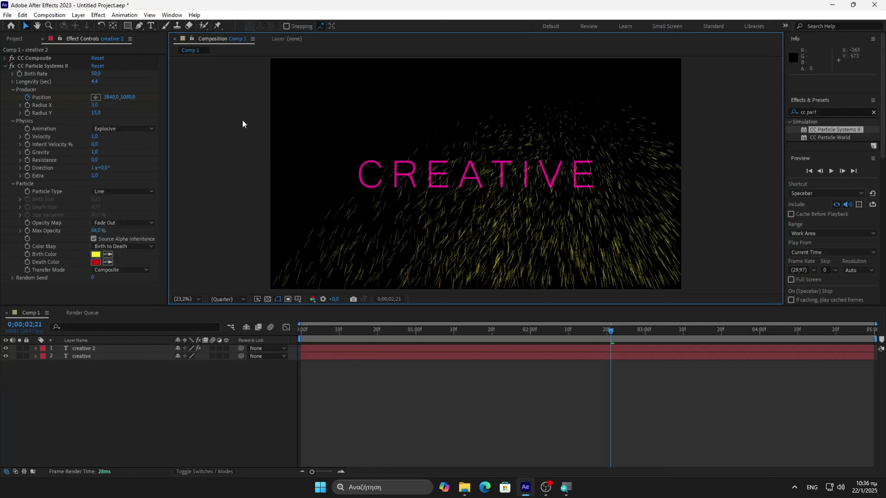
Reveal the keyframes of creative 2 and change the Position keyframe at 0;00;00;16 to an X value of 735
drag(613, 330, 427, 329)
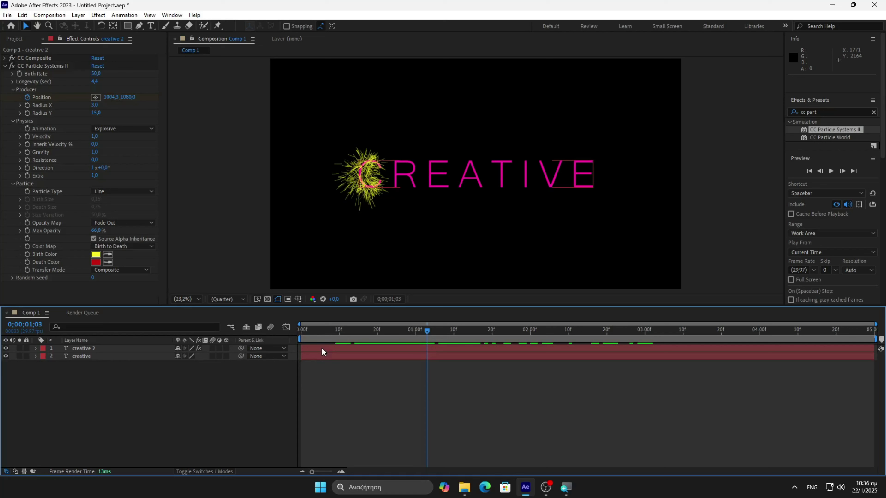
key(u)
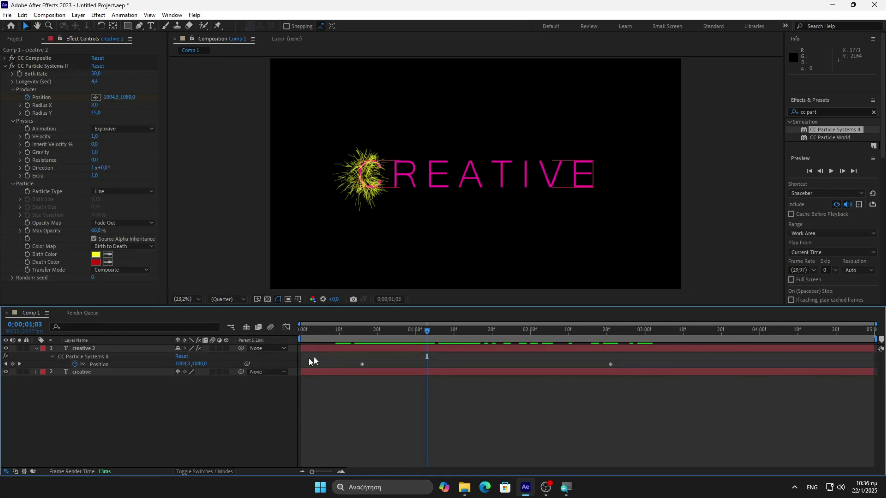
drag(427, 332, 362, 332)
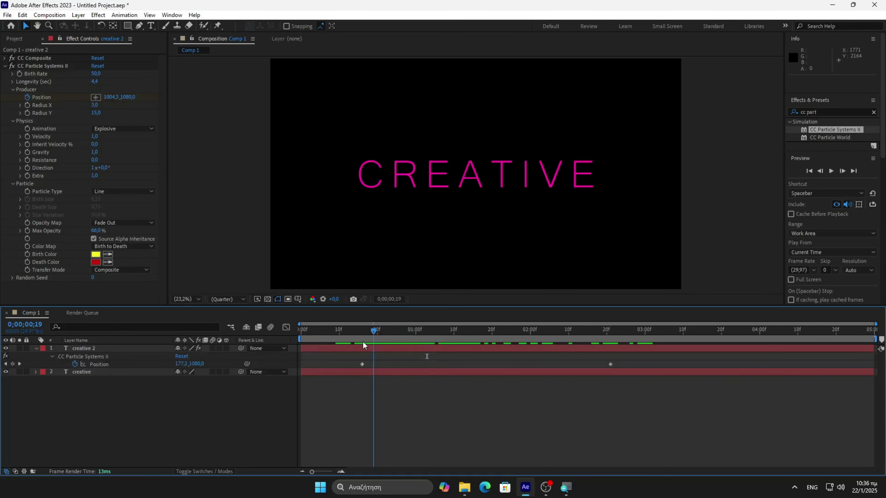
click(362, 364)
drag(106, 97, 423, 135)
drag(364, 334, 368, 354)
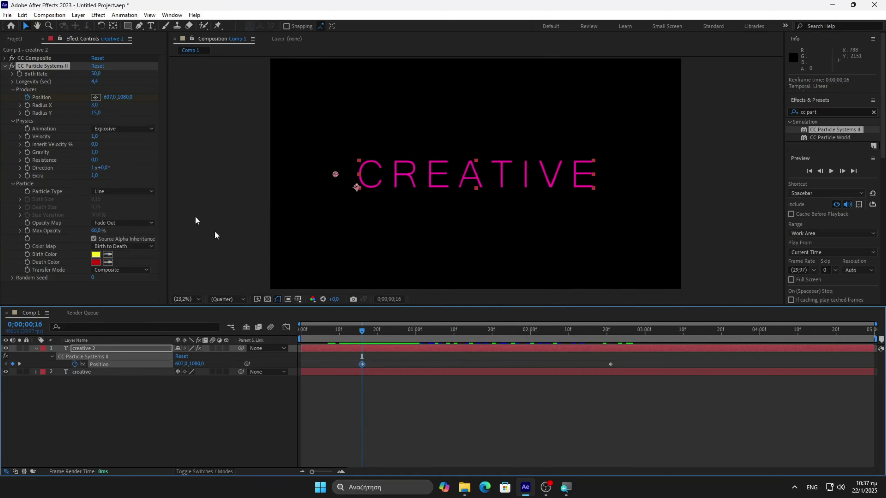
drag(109, 97, 166, 112)
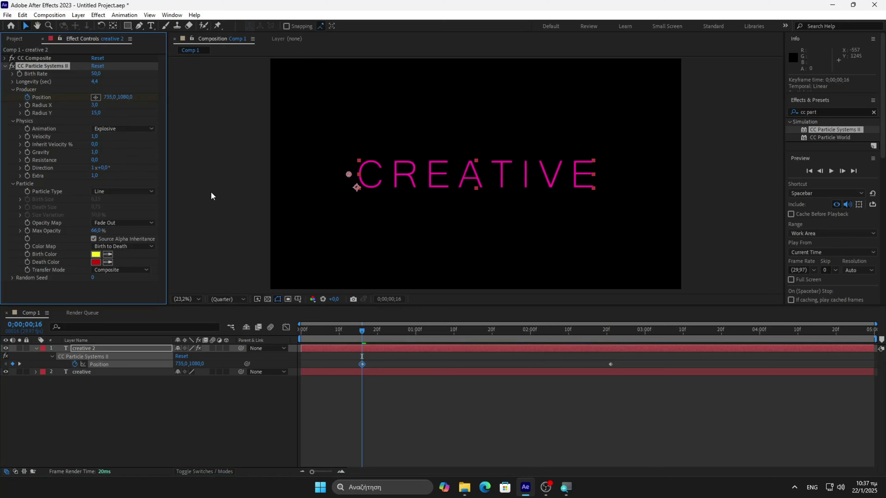
Set the particle physics Velocity to 0,5 and Inherit Velocity to 24%
click(96, 136)
text(0,5)
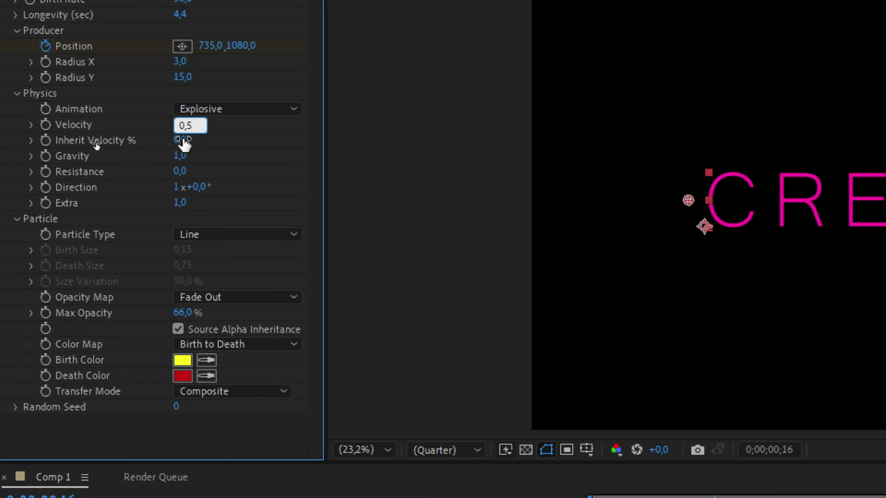
click(183, 141)
text(24)
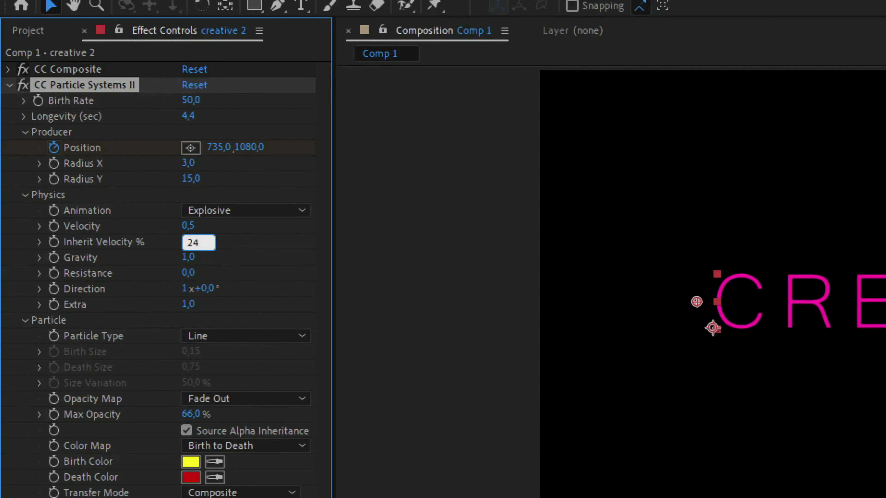
Set the particle physics Gravity to -0,3 and Resistance to 18
click(188, 258)
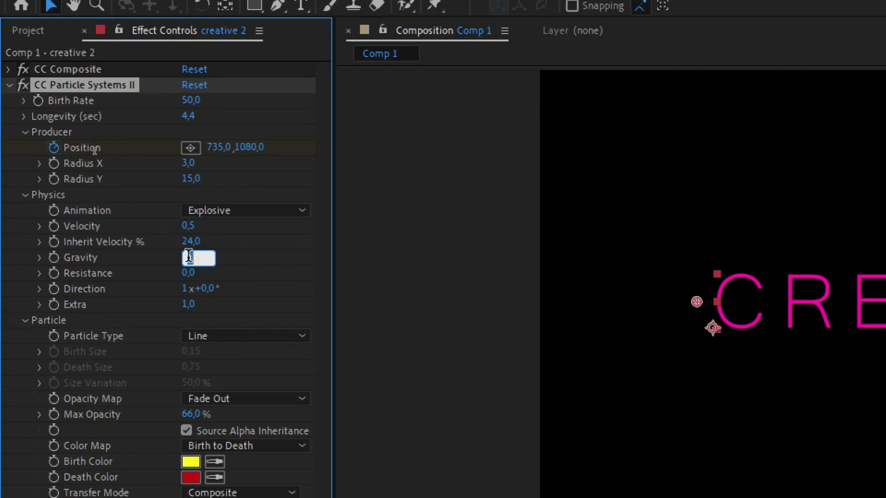
text(-)
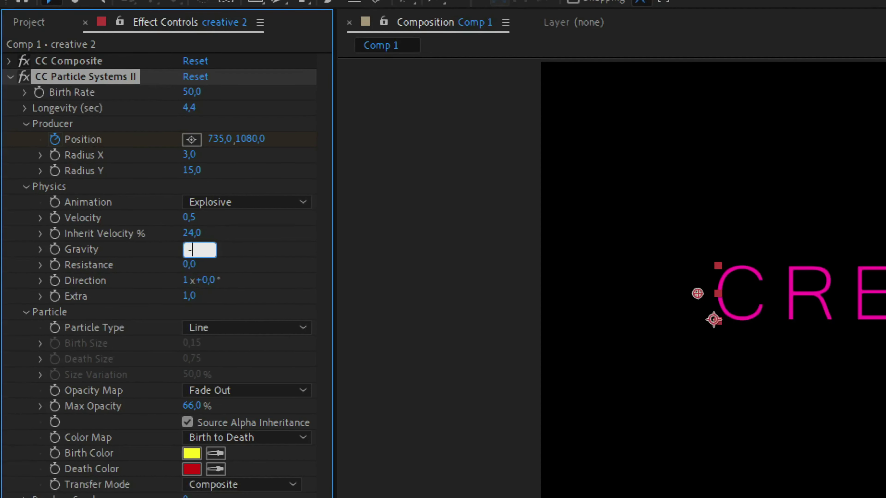
text(0,3)
click(189, 264)
text(18)
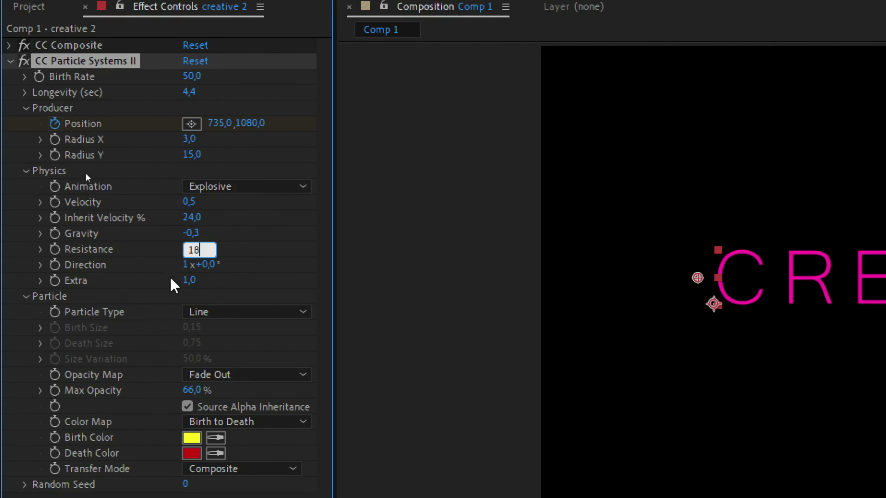
Set the particle physics Extra to 1,7, the Direction angle to 1x+337° and the Animation type to Direction
click(189, 280)
text(1)
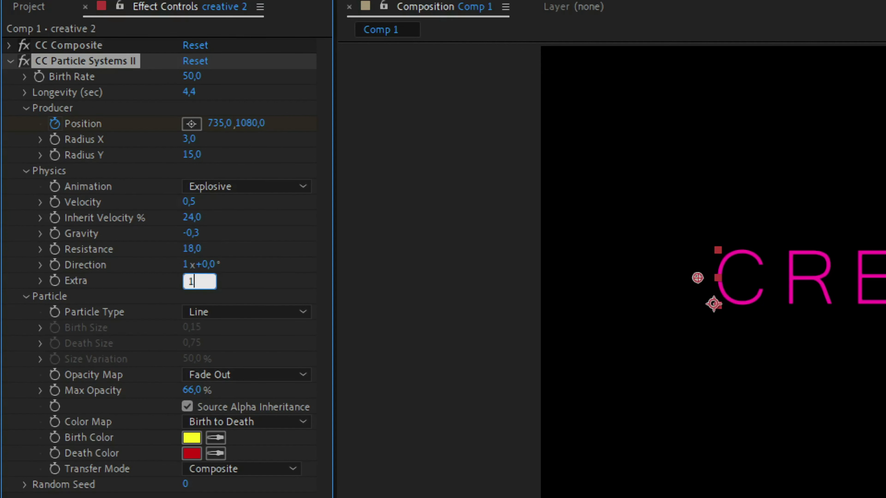
text(,7)
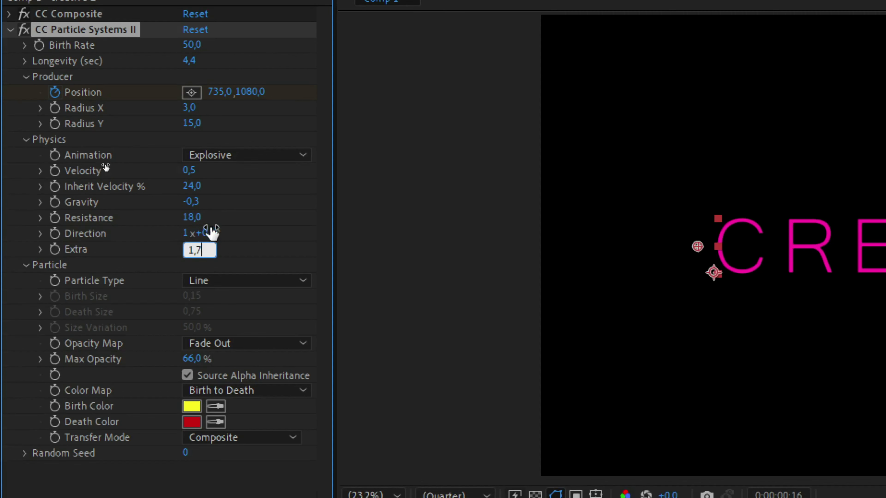
click(210, 265)
text(337)
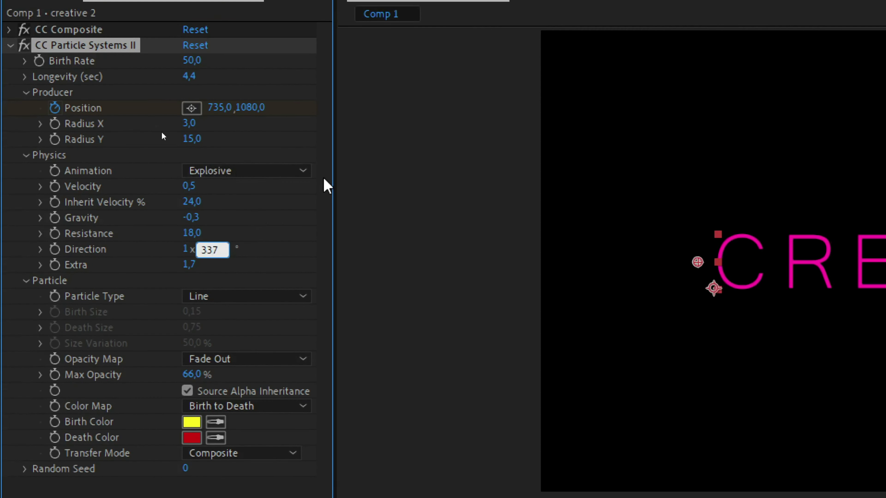
click(302, 170)
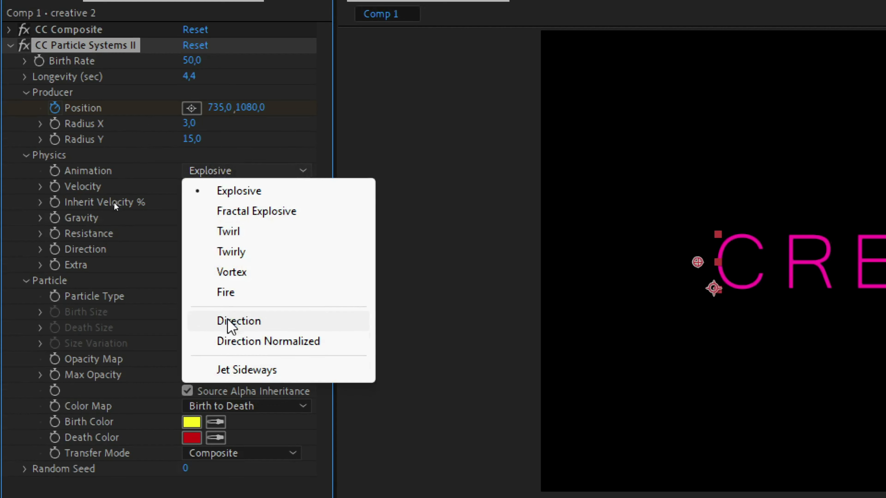
click(238, 321)
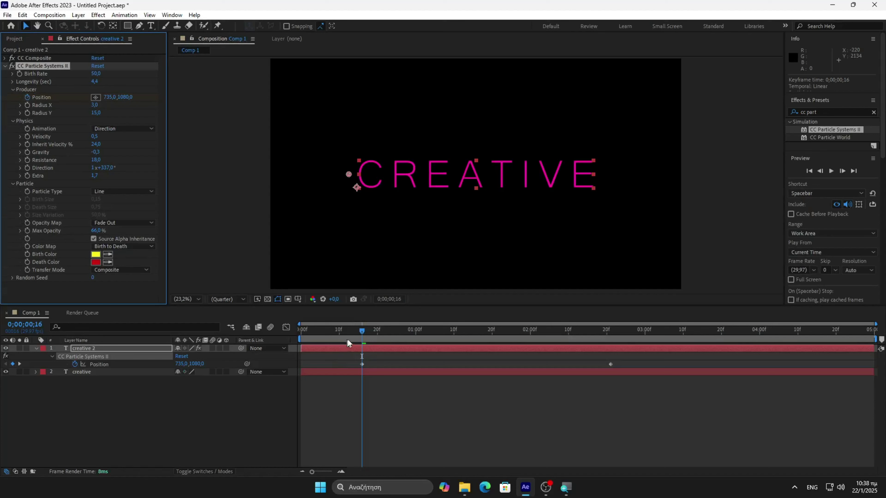
Go to 0;00;00;23 and sample the magenta of the CREATIVE text as the particle Birth Color
drag(359, 330, 476, 360)
key(Page_Up)
key(Page_Up)
key(Page_Up)
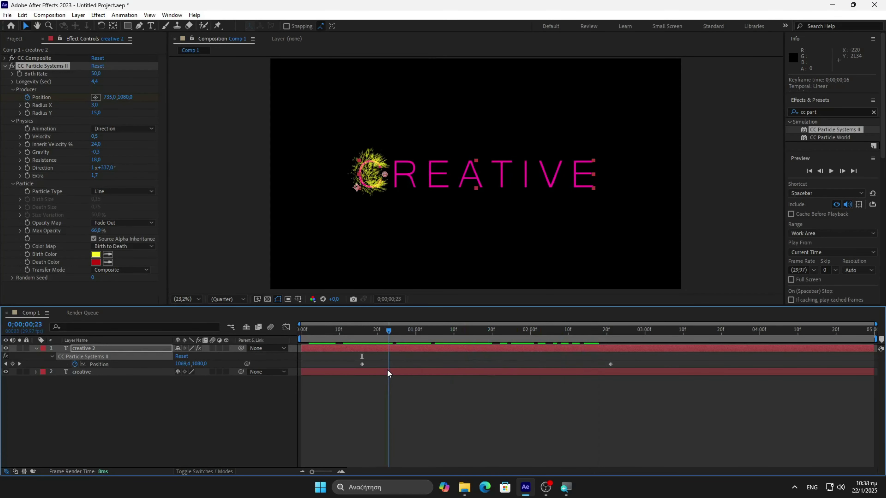
click(108, 254)
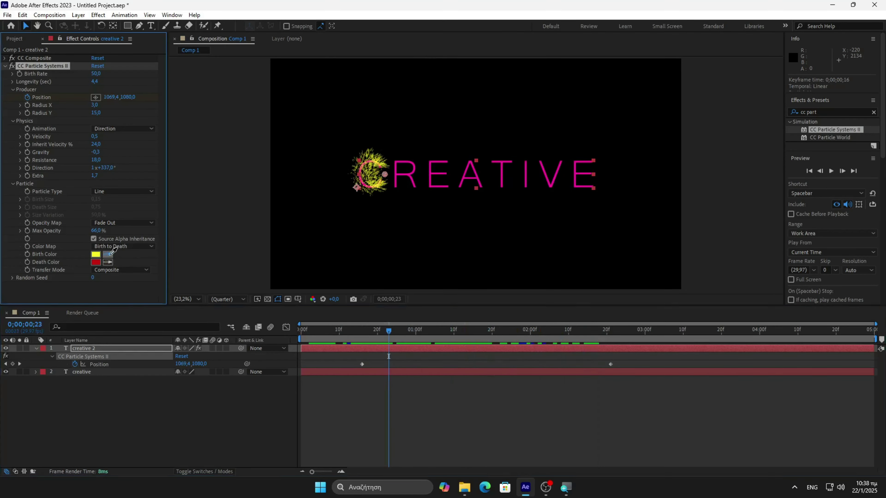
click(481, 179)
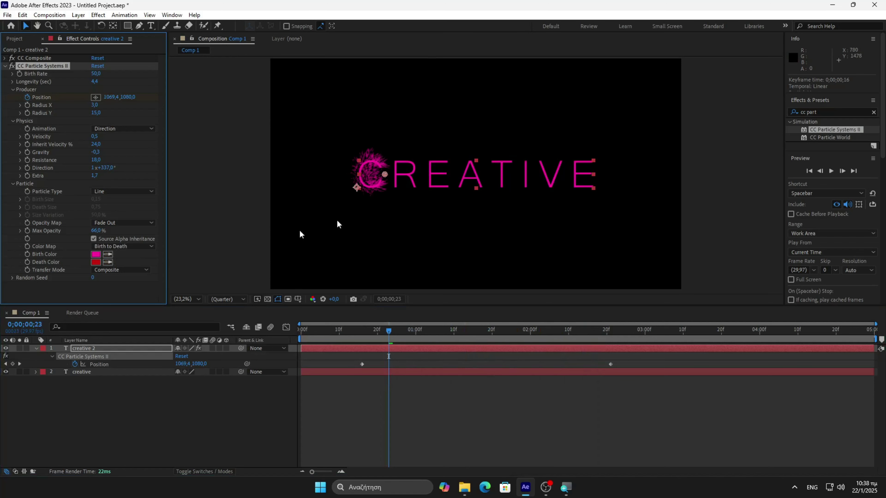
Sample the text's magenta as the particle Death Color and darken it to a deeper shade of the same hue
click(108, 262)
click(98, 250)
click(96, 262)
drag(698, 209, 698, 191)
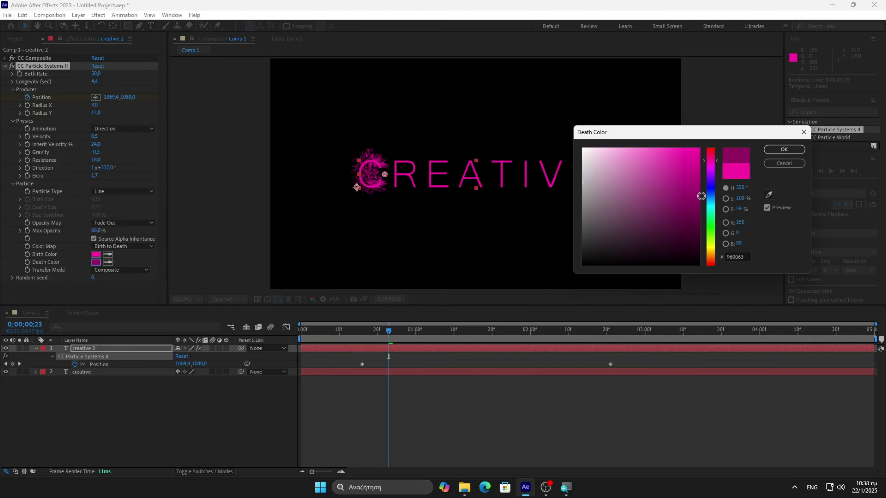
click(775, 149)
Preview the particle animation from the beginning of the composition
drag(389, 331, 295, 349)
click(831, 171)
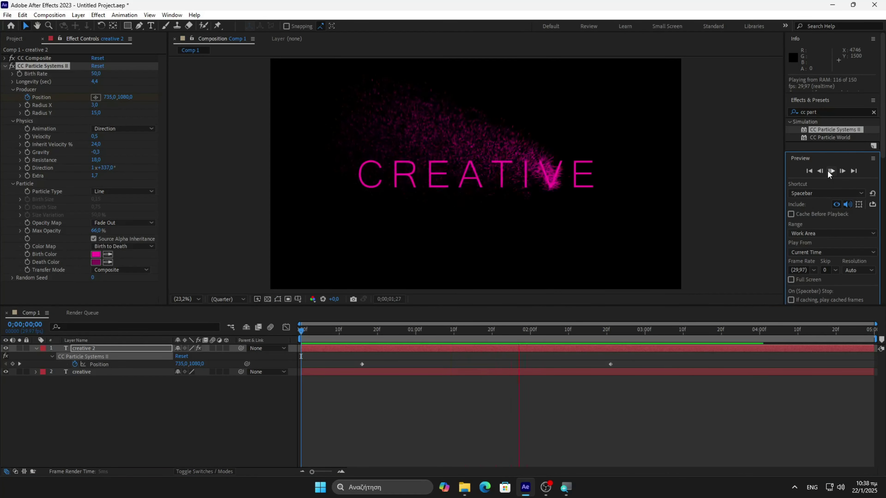
key(space)
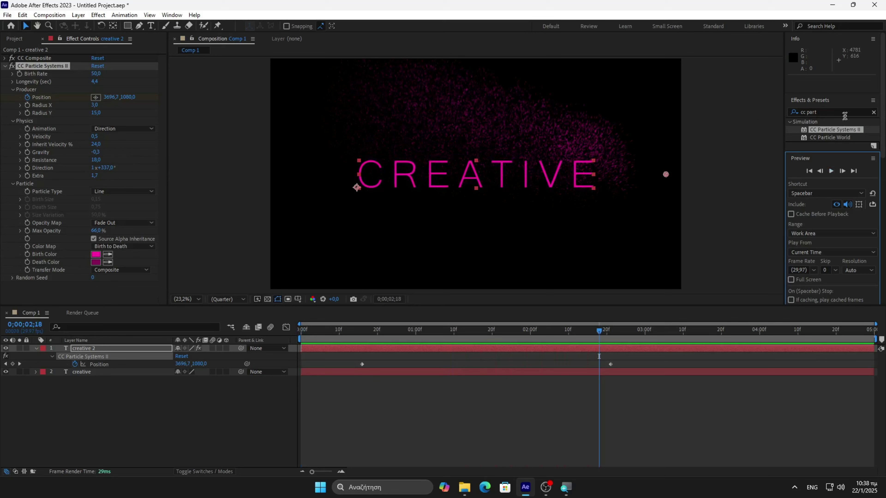
Find the Linear Wipe transition effect and apply it to the original creative text layer
drag(830, 113, 781, 115)
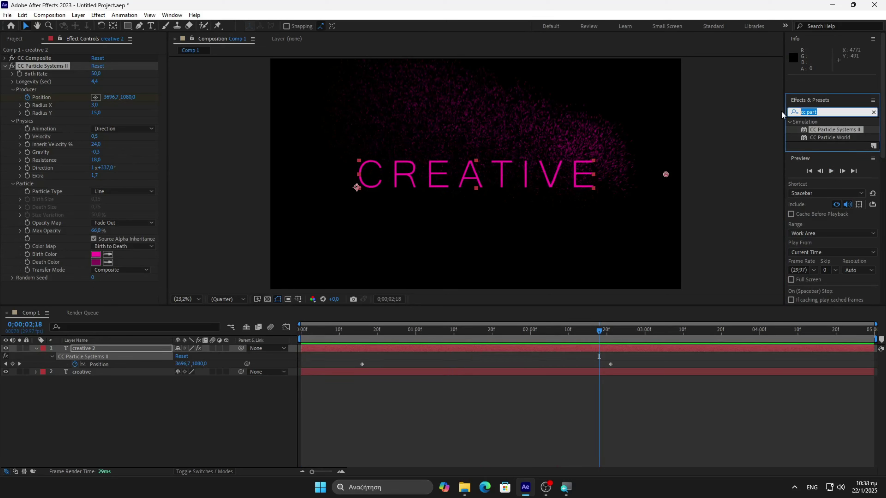
text(line)
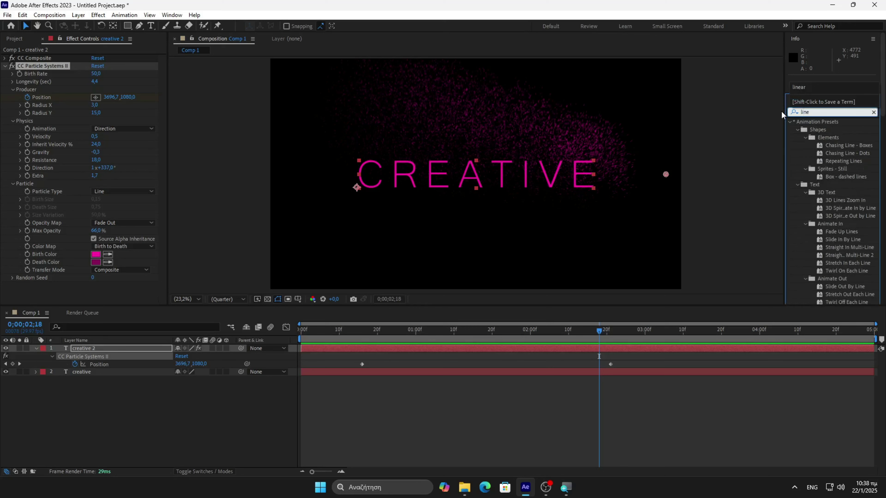
text(ar)
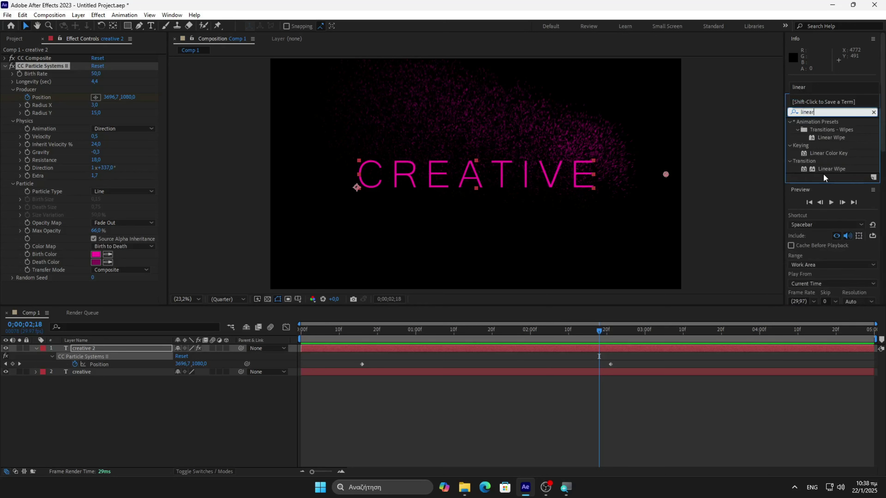
click(835, 169)
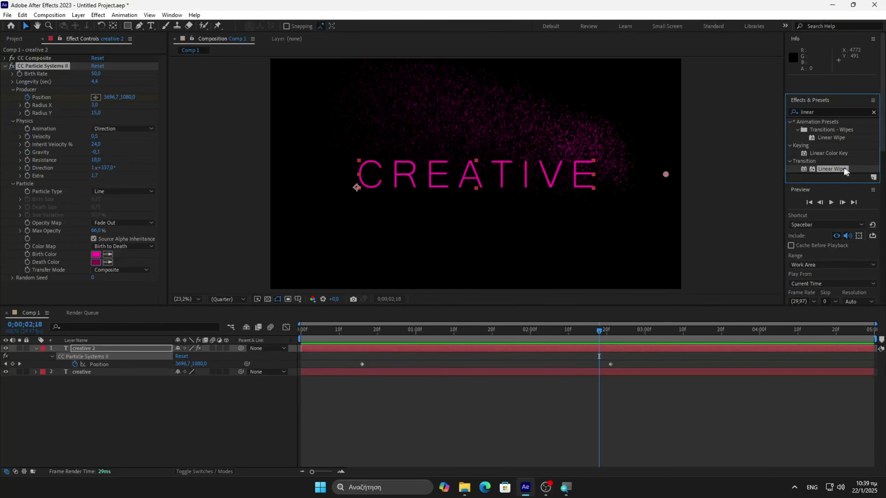
drag(852, 167, 496, 284)
drag(676, 230, 115, 372)
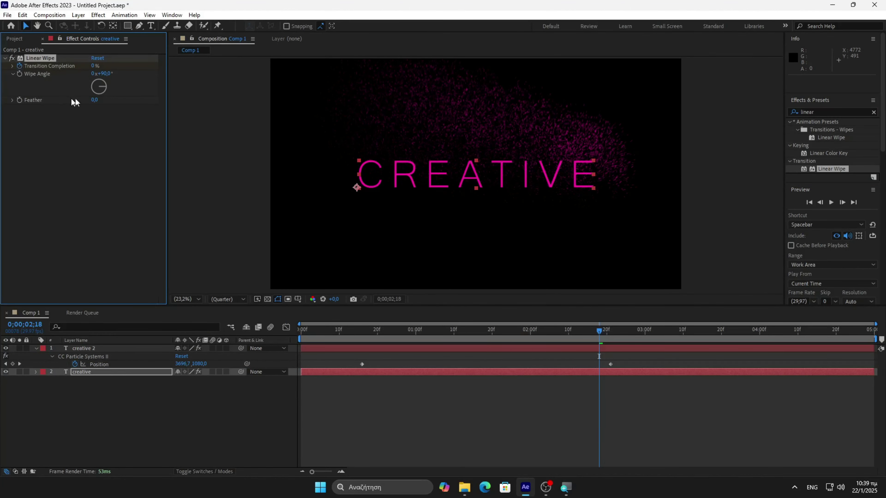
Keyframe the Linear Wipe Transition Completion on creative from 0% at 0;00;00;00 to 100% at 0;00;02;21
drag(598, 333, 262, 347)
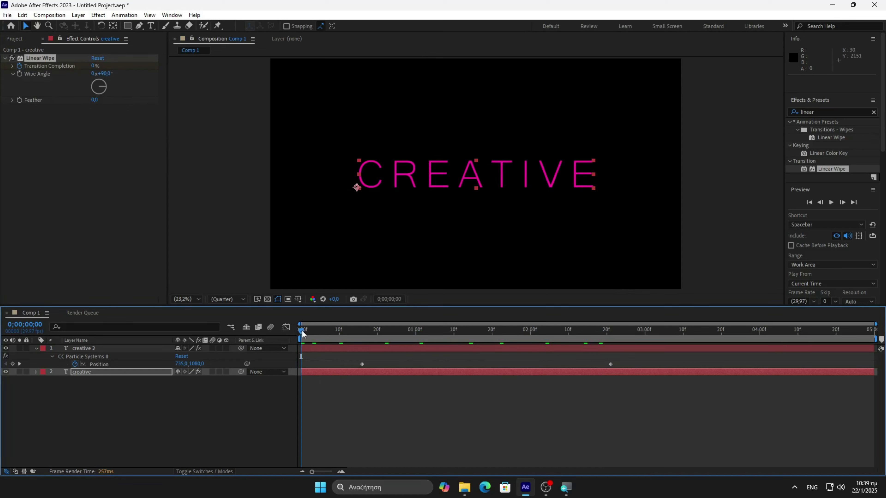
click(20, 66)
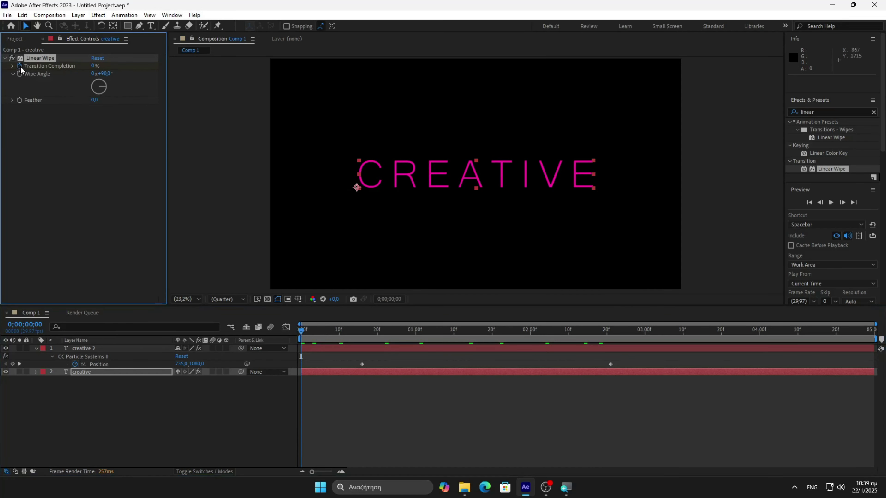
click(93, 65)
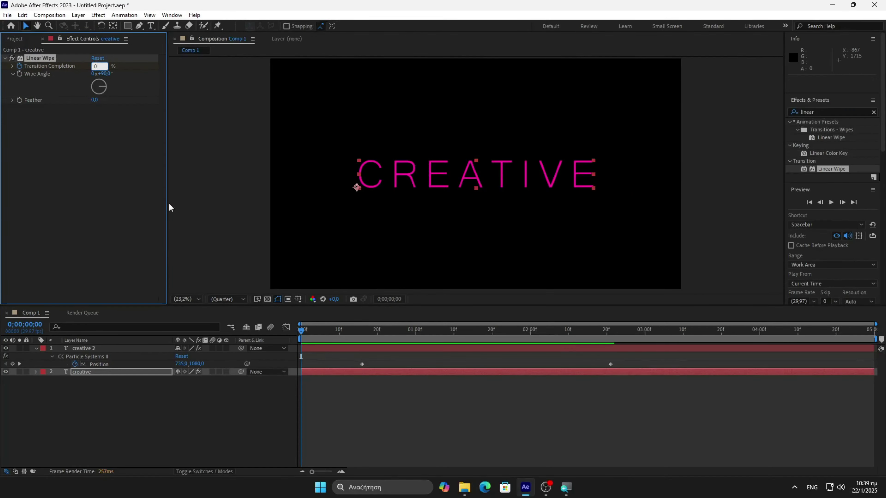
drag(301, 330, 613, 342)
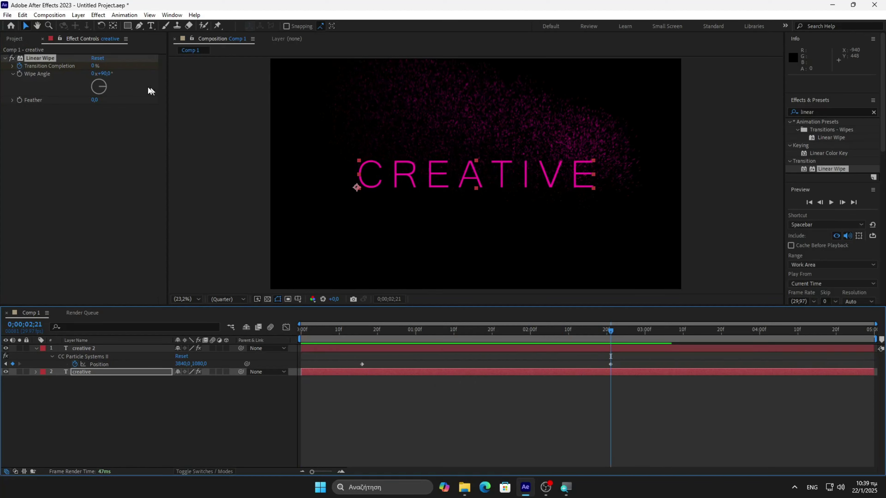
drag(95, 66, 210, 71)
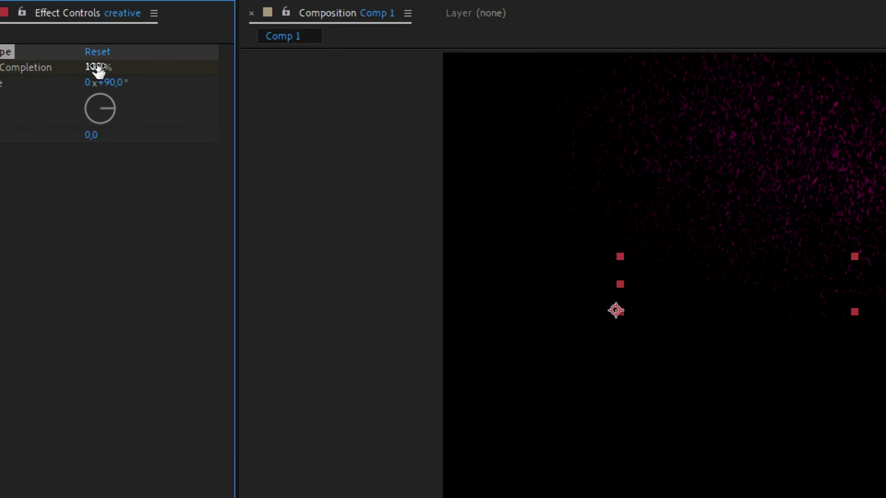
Set the Linear Wipe Feather to 50 and preview the wipe together with the particles
click(91, 136)
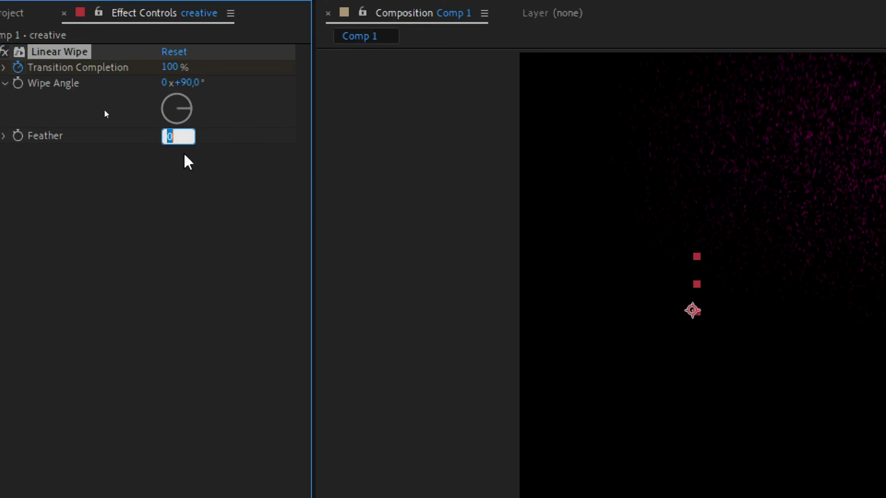
text(50)
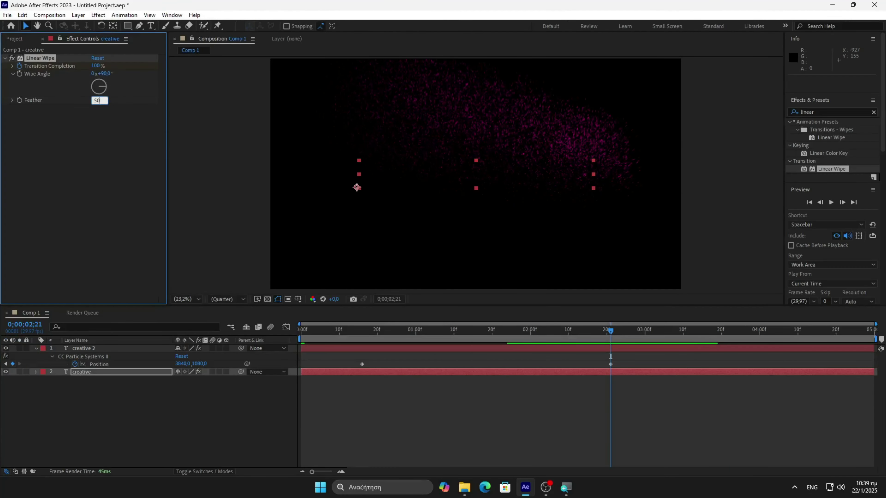
click(72, 150)
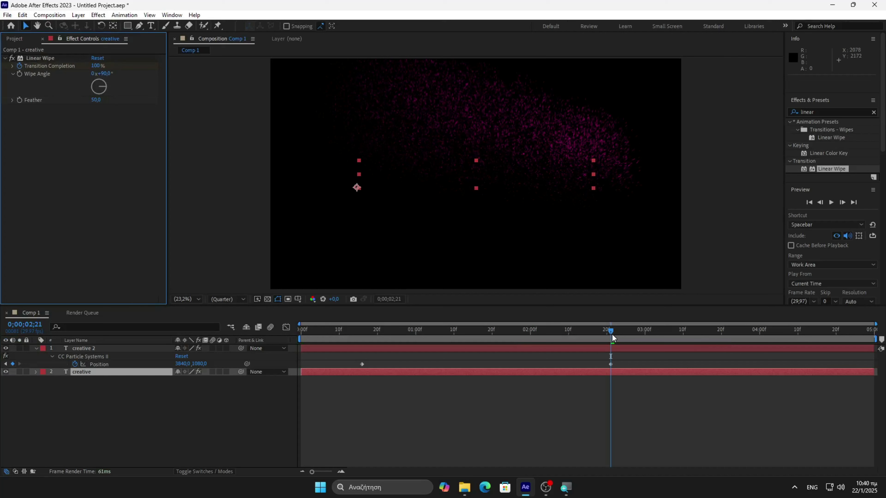
click(831, 203)
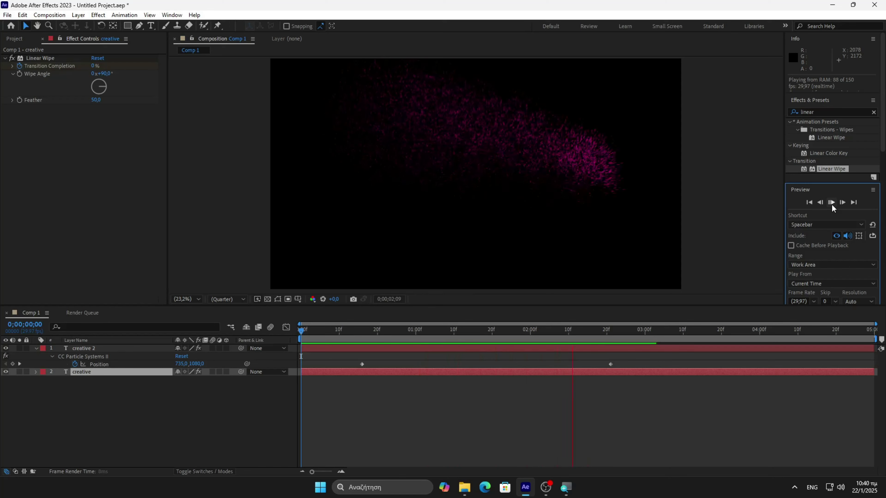
At 0;00;01;10, set the creative 2 particle Birth Rate to 51 and the physics Resistance to 9,1
click(454, 339)
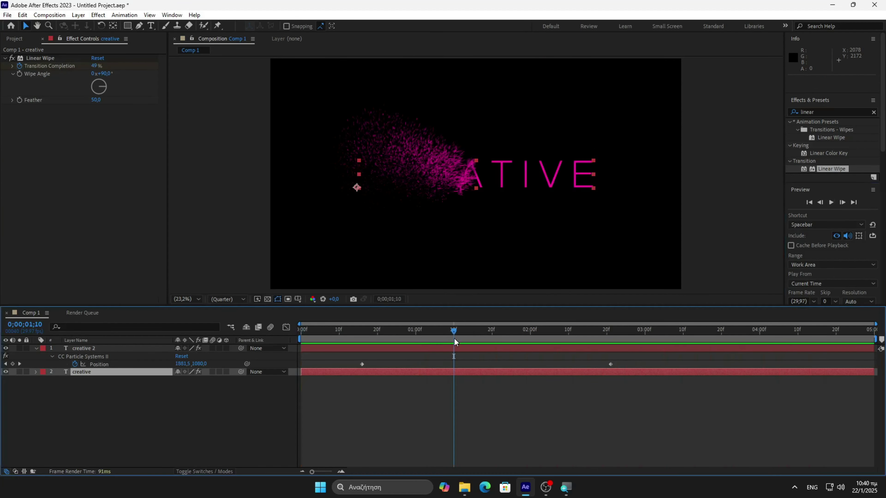
click(85, 348)
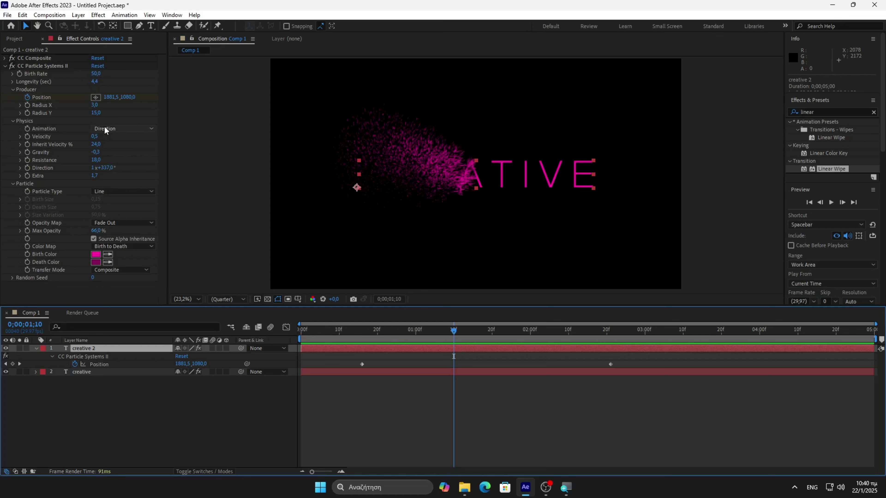
drag(99, 73, 99, 73)
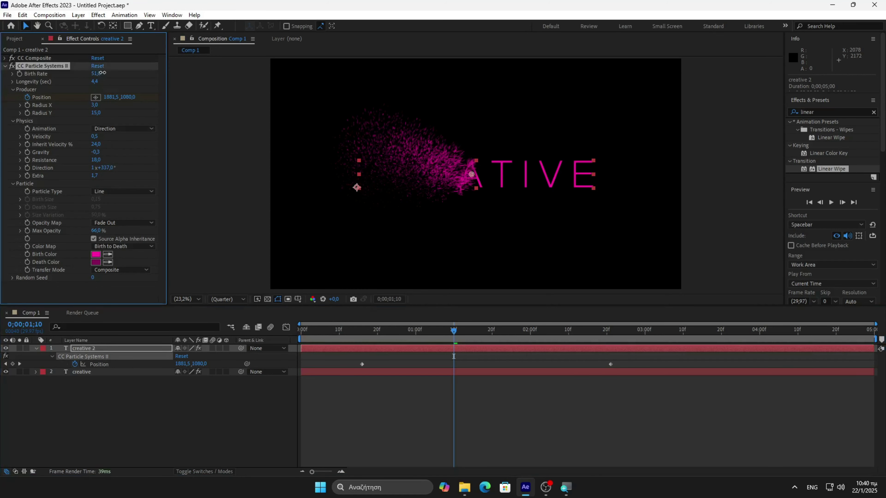
mouse_move(98, 162)
mouse_down()
mouse_move(107, 159)
mouse_move(64, 168)
mouse_up()
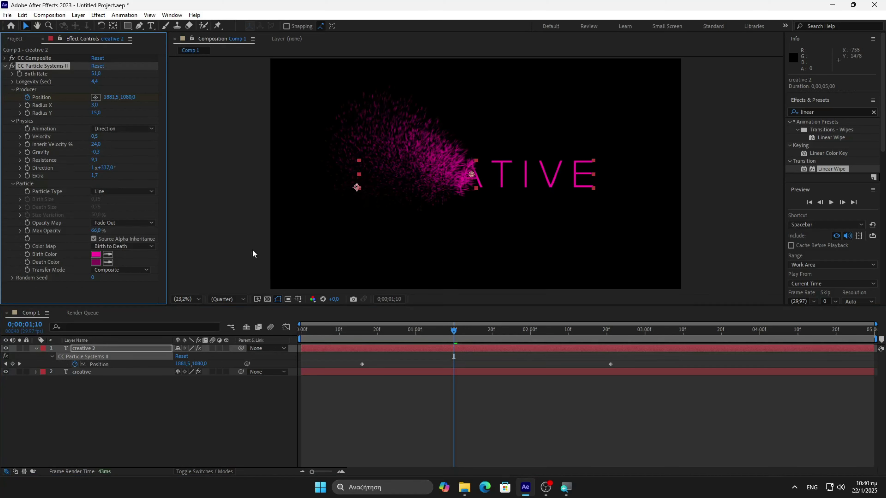
Preview the adjusted particle dispersion from the start of the composition
drag(454, 330, 300, 331)
click(832, 202)
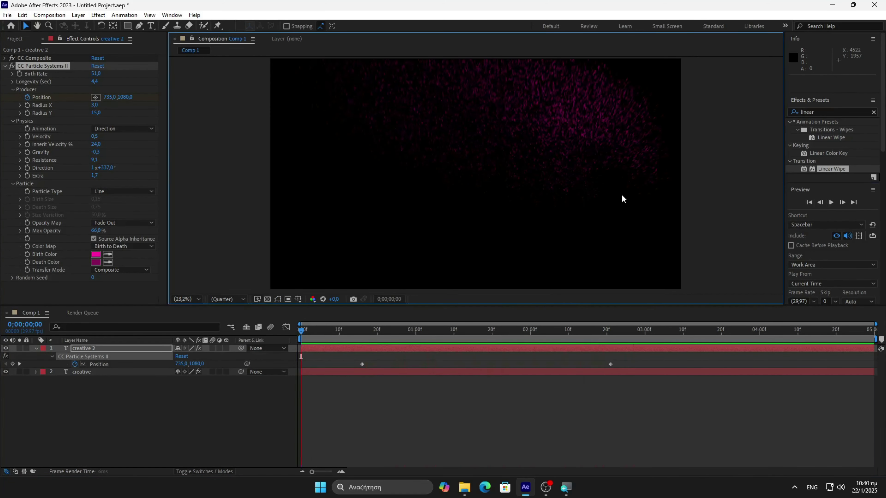
click(300, 198)
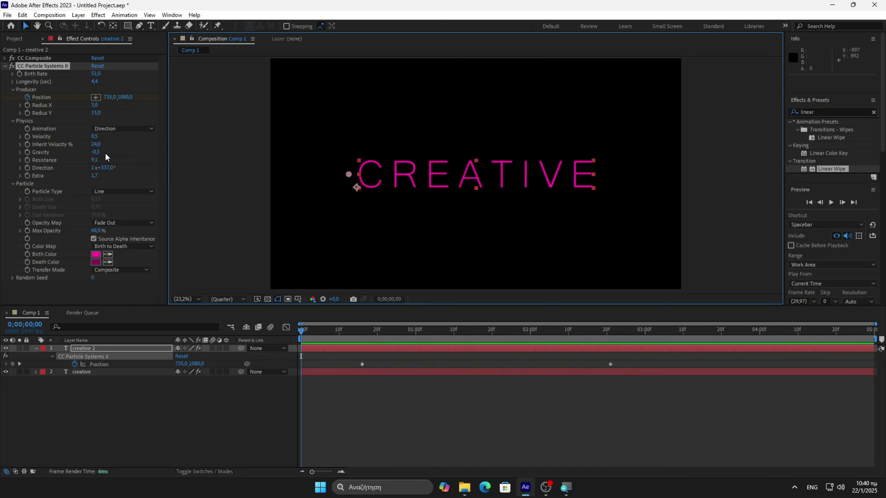
At 0;00;01;13, set the creative 2 particle Direction to 1x+350°, Inherit Velocity to 21% and Birth Rate to 51,7
drag(97, 144, 105, 144)
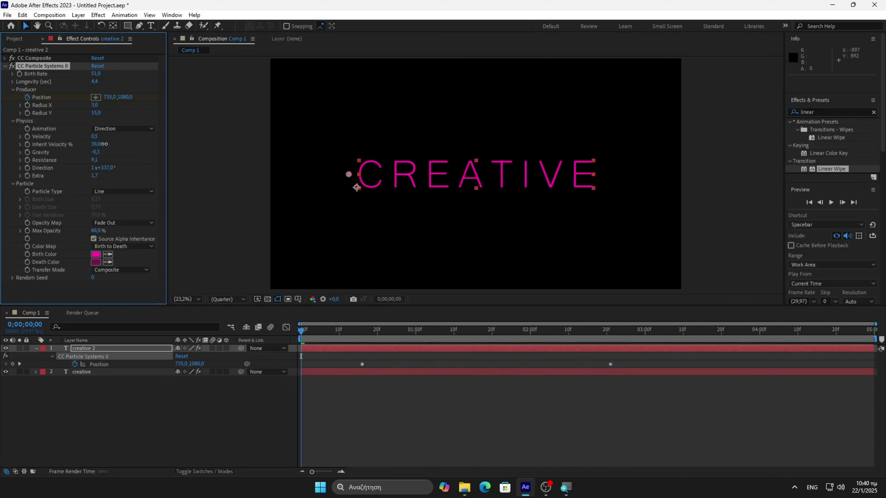
drag(300, 329, 465, 329)
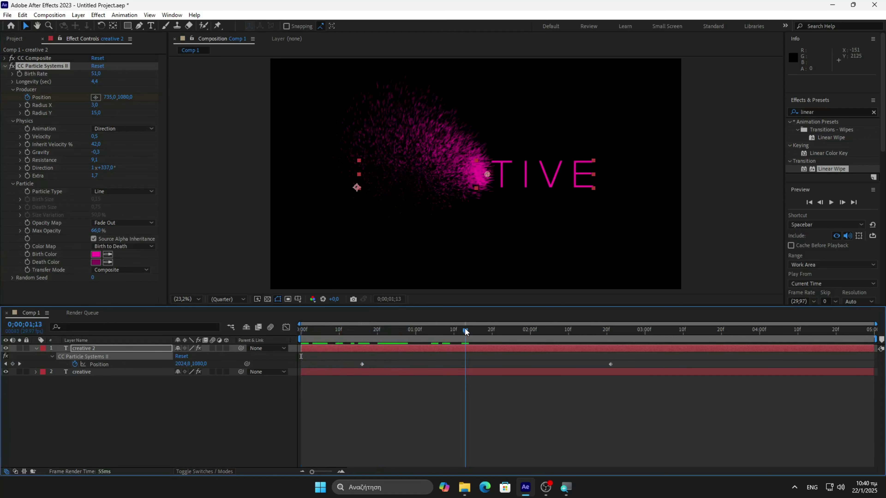
drag(106, 169, 112, 169)
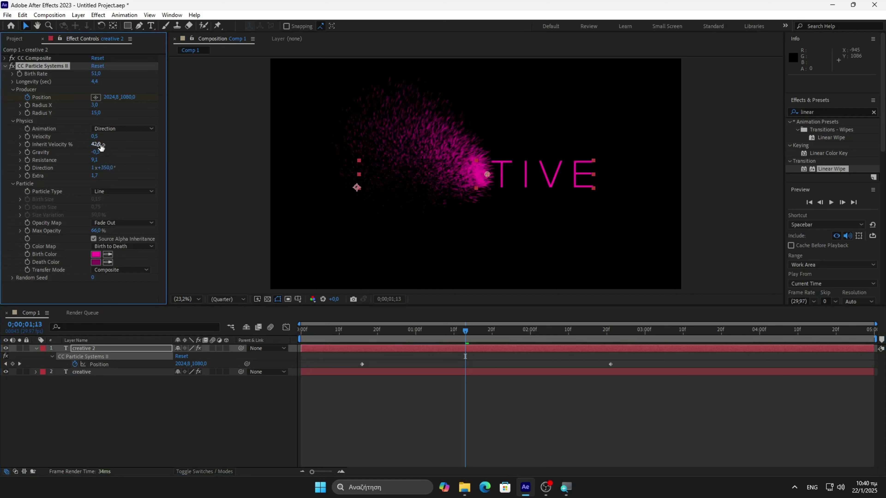
drag(100, 145, 92, 146)
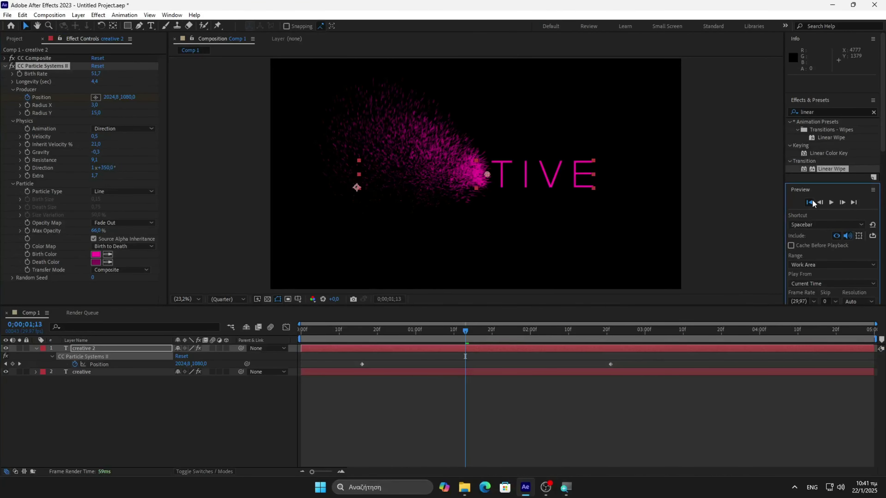
Preview the particle sweep with the adjusted direction and inherited velocity from the start of the composition
click(832, 203)
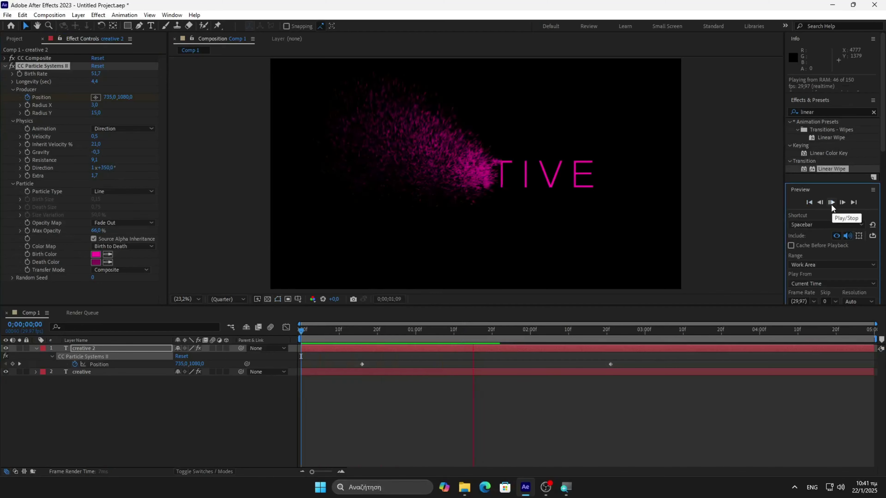
click(500, 337)
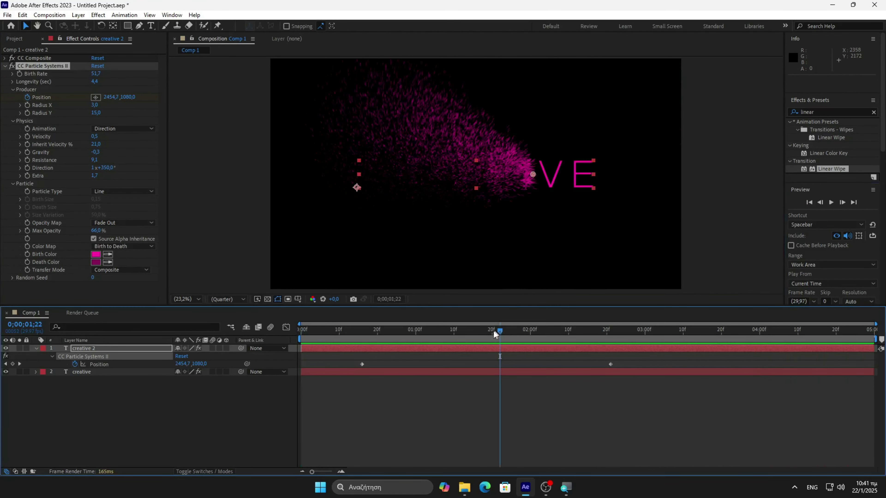
drag(494, 335, 309, 340)
Replace the text of the creative layer with "particles"
click(80, 373)
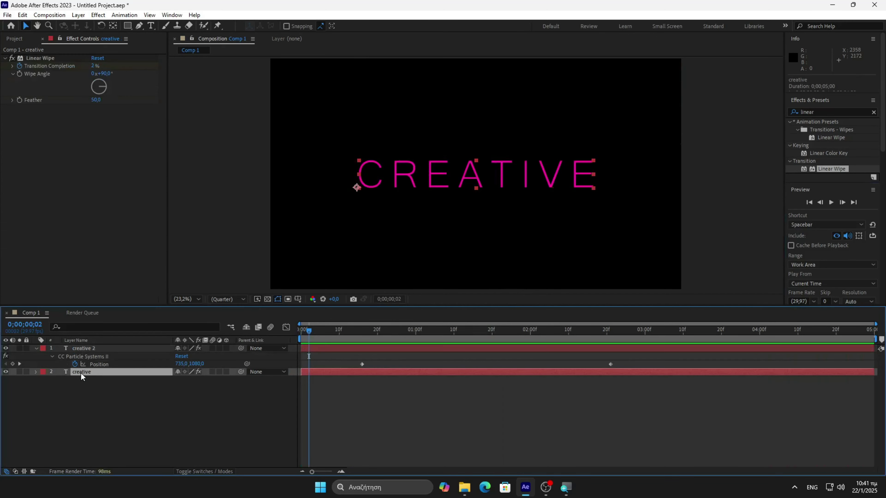
double_click(585, 188)
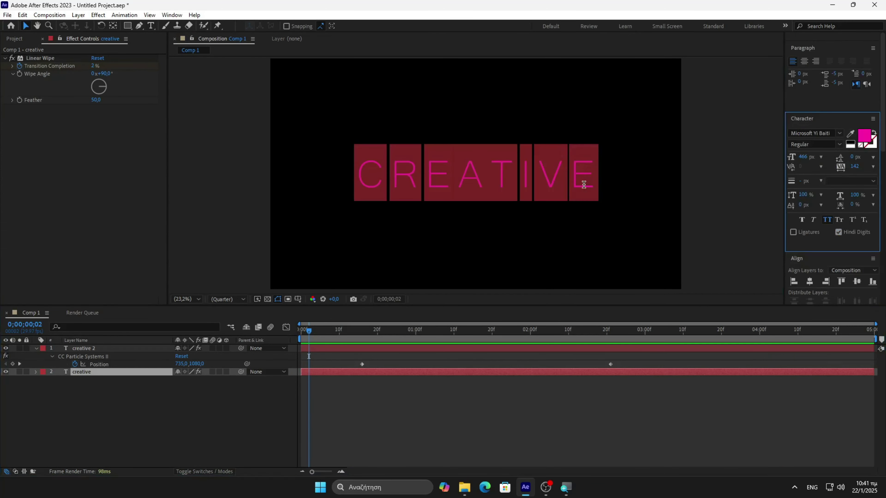
click(592, 178)
key(BackSpace)
key(BackSpace)
key(BackSpace)
key(BackSpace)
key(BackSpace)
key(BackSpace)
key(BackSpace)
key(BackSpace)
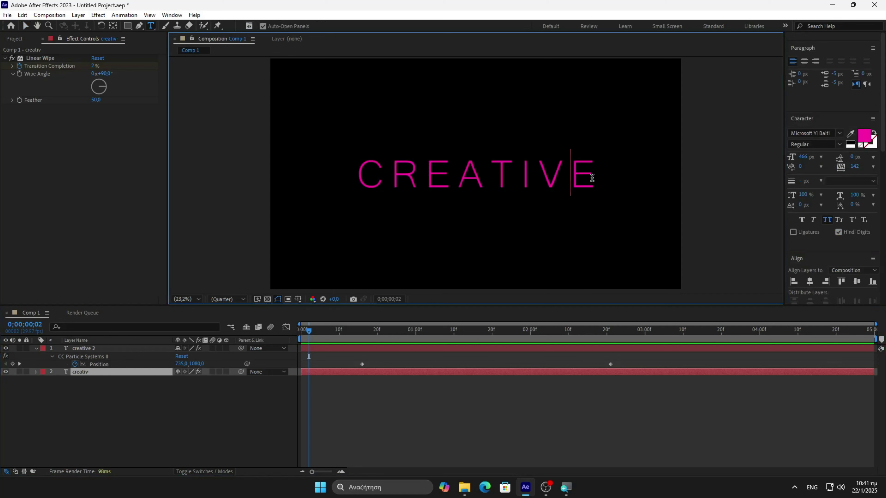
text(particles)
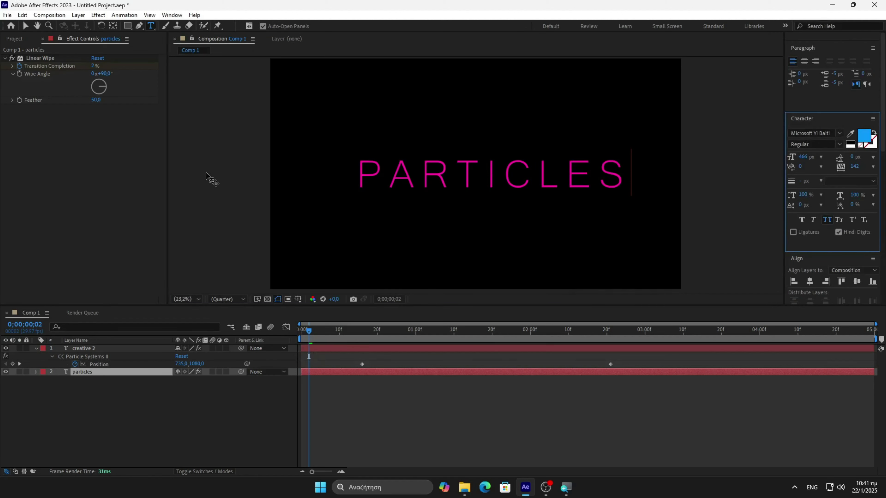
Change the fill color of the whole PARTICLES text to cyan 00CCFF
double_click(614, 170)
click(864, 135)
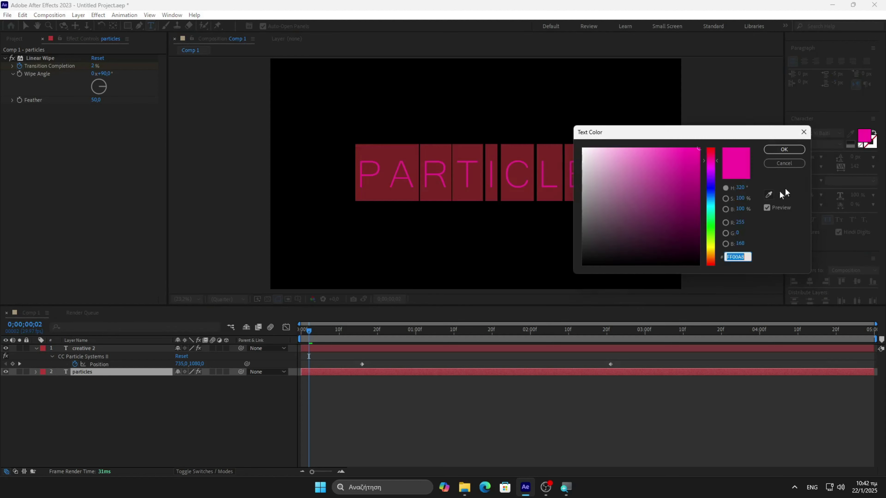
click(711, 205)
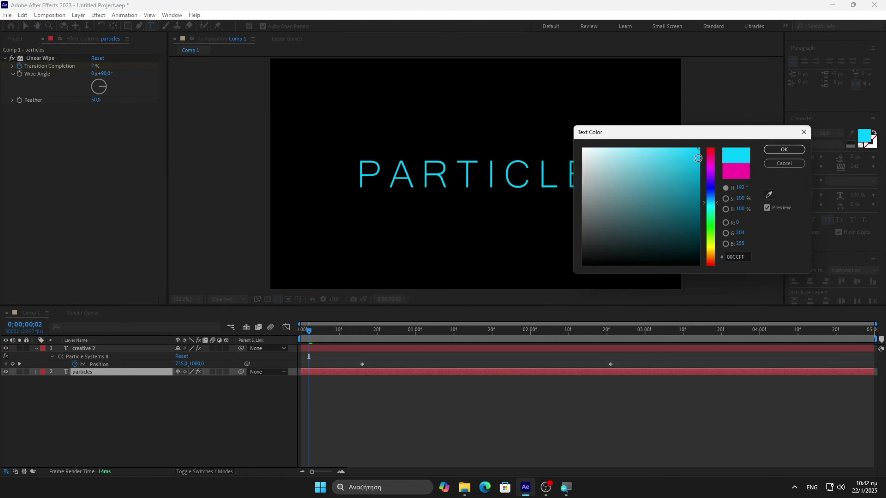
click(784, 149)
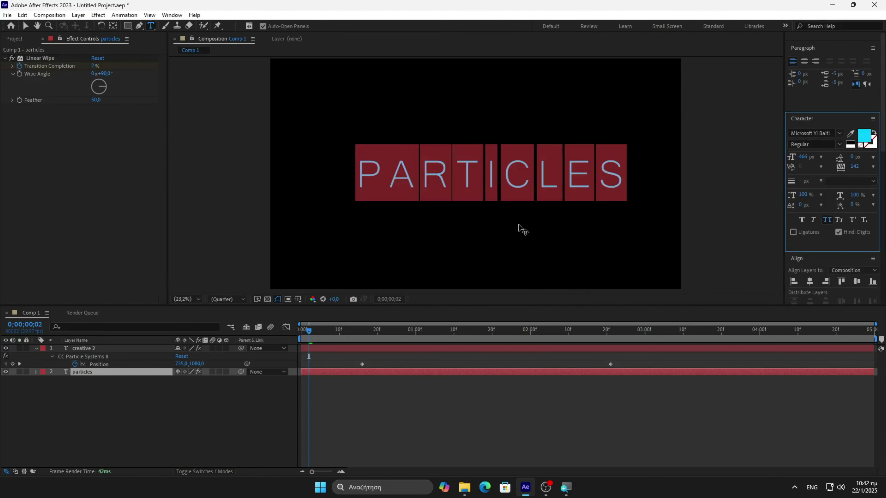
click(203, 407)
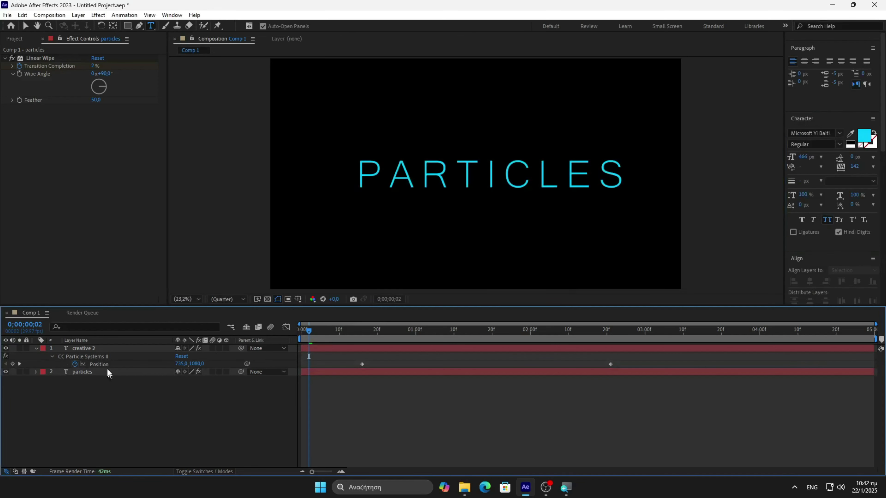
On creative 2, sample the PARTICLES text's cyan as the particle Birth Color and set the Death Color to a dark cyan-blue
click(95, 349)
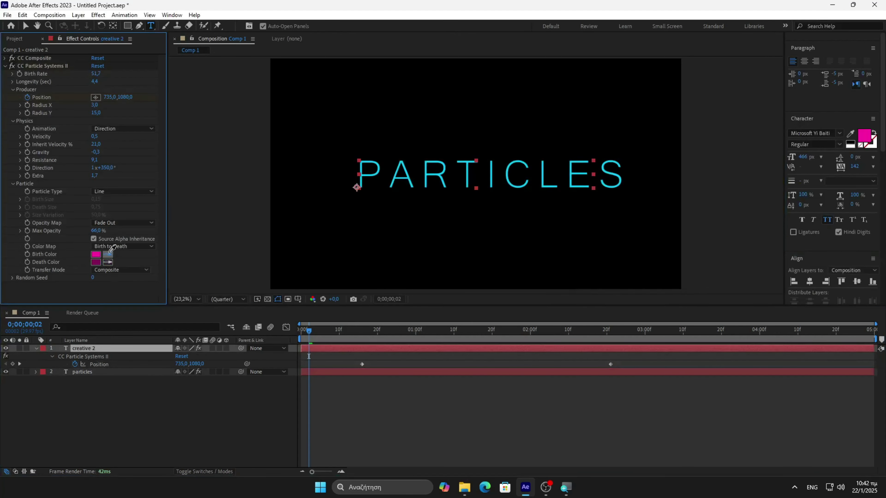
click(447, 167)
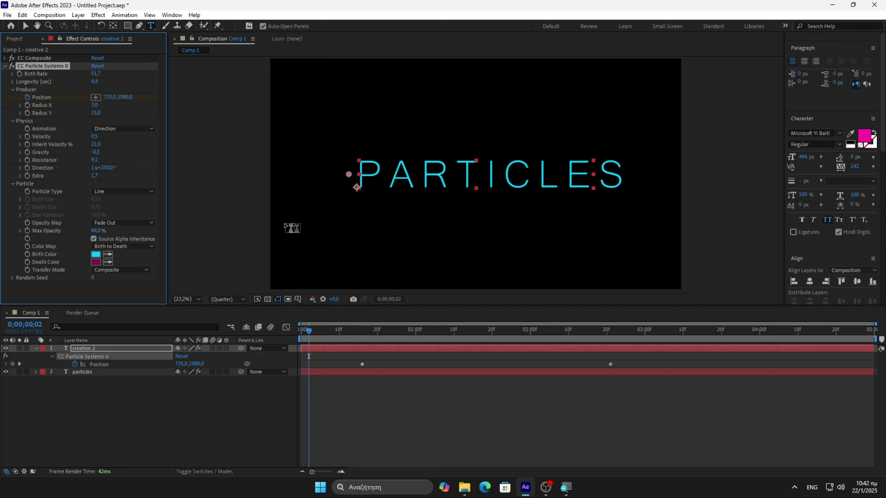
click(96, 263)
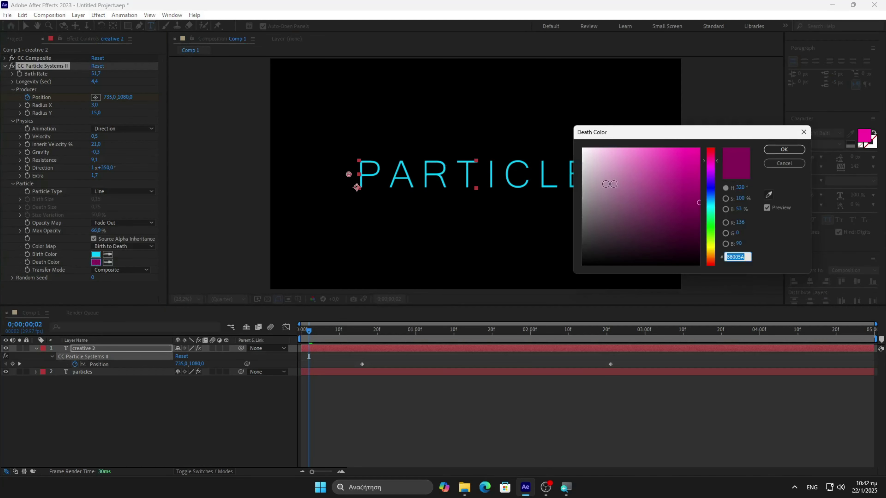
click(712, 205)
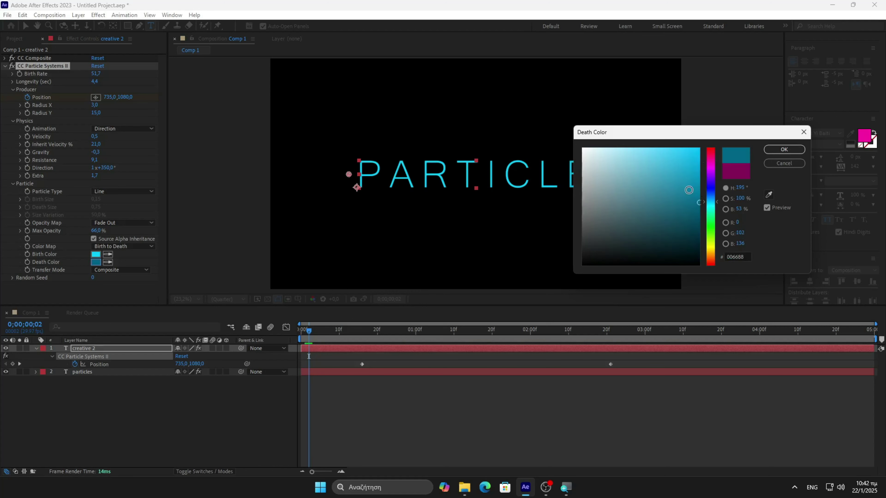
mouse_move(697, 203)
mouse_down()
mouse_move(696, 214)
mouse_move(698, 201)
mouse_up()
click(784, 149)
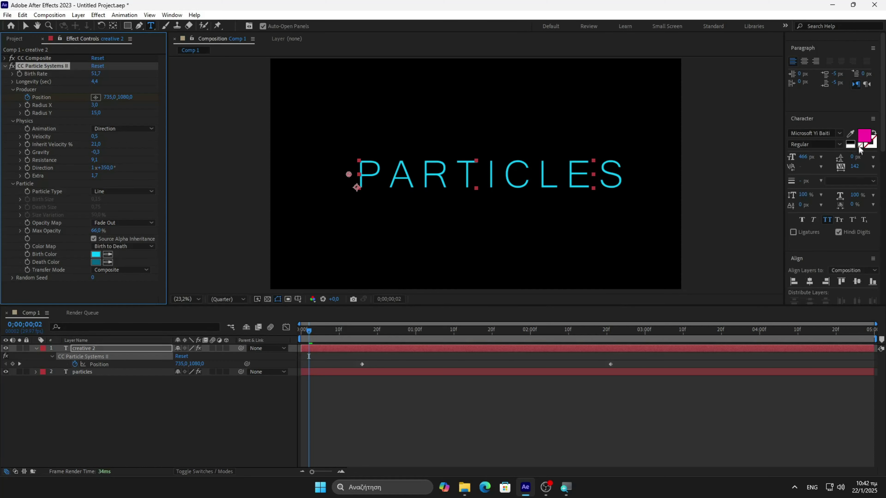
Preview the recolored PARTICLES text and its particles from the start of the composition
click(630, 172)
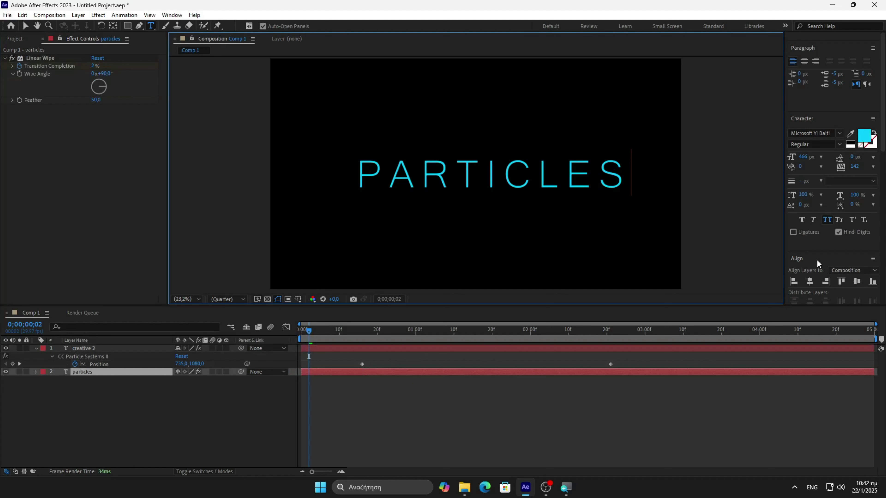
scroll(817, 260, up, 8)
click(809, 203)
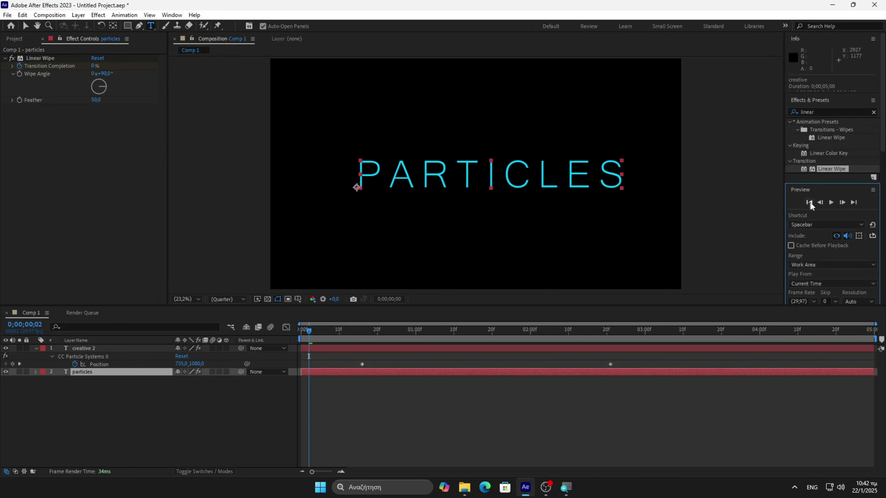
click(832, 202)
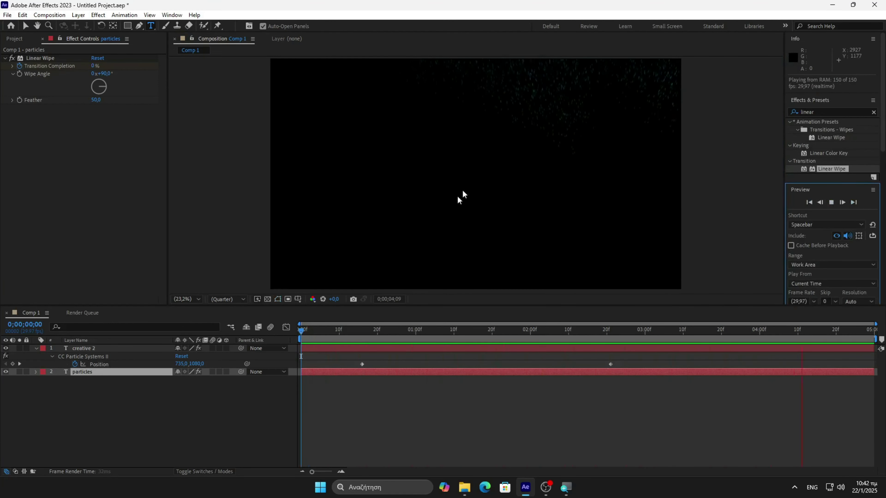
click(439, 214)
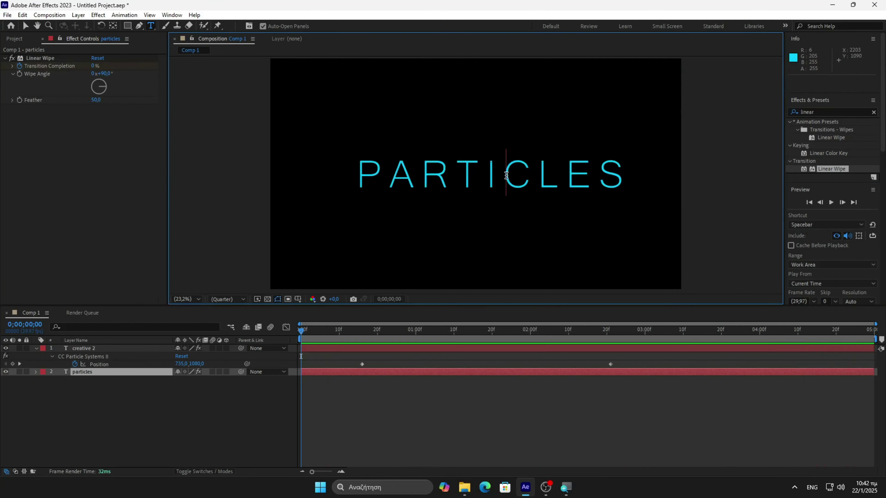
Center the particles text layer horizontally and vertically in the composition
click(25, 29)
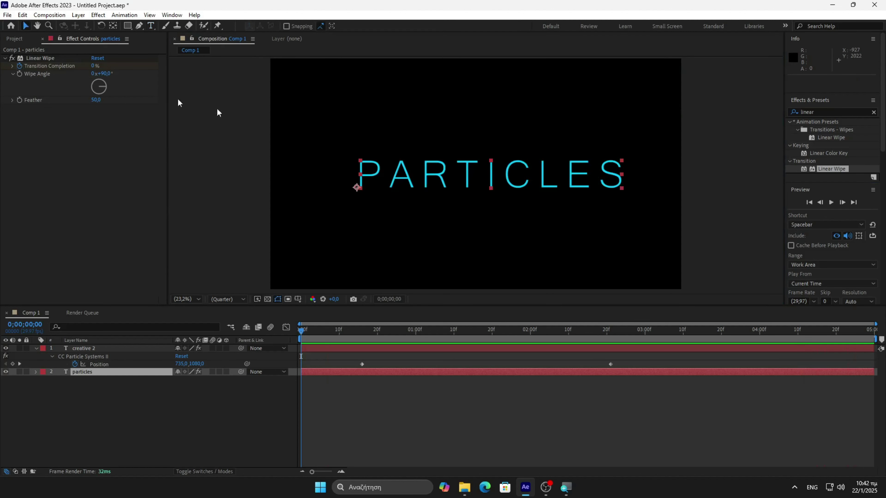
scroll(832, 255, down, 5)
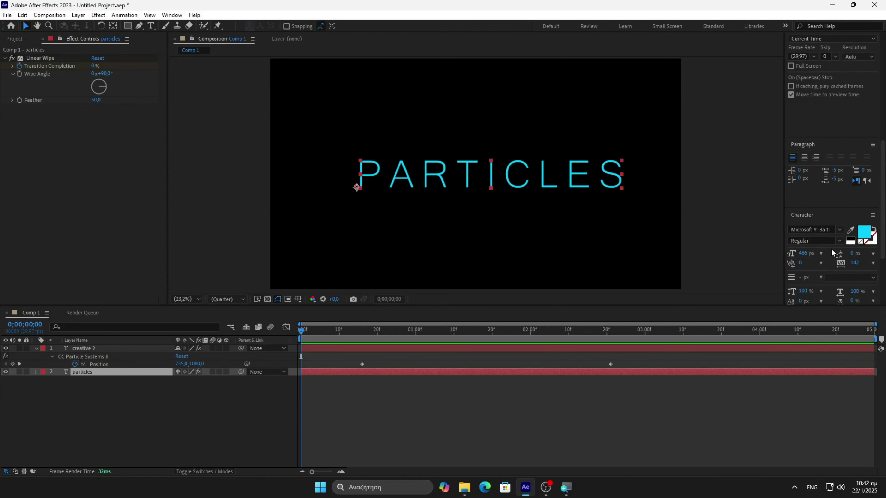
scroll(833, 252, down, 3)
click(810, 275)
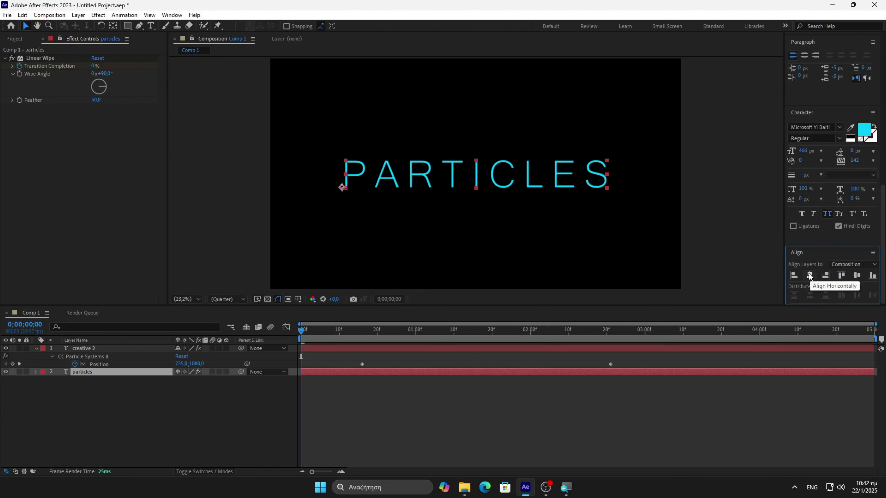
click(855, 276)
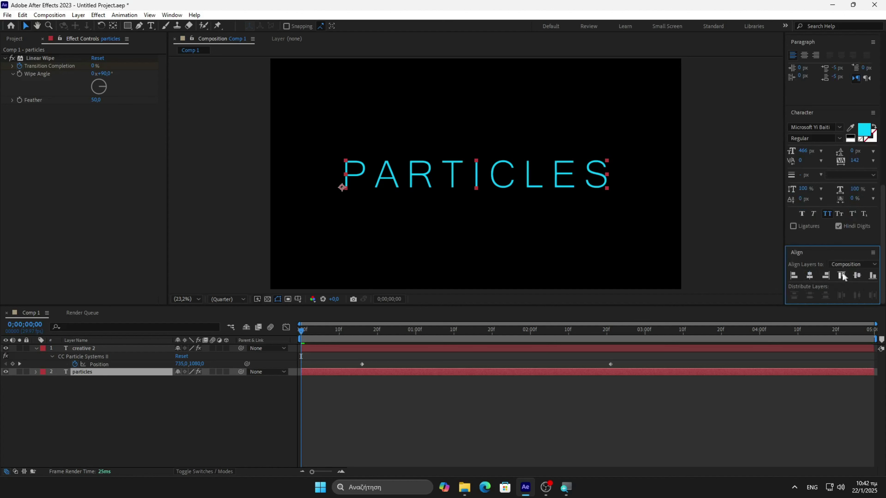
scroll(835, 183, up, 5)
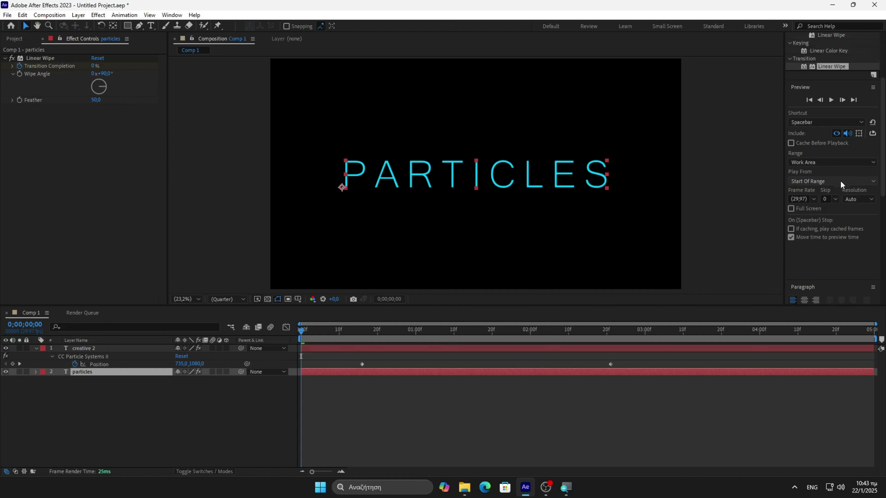